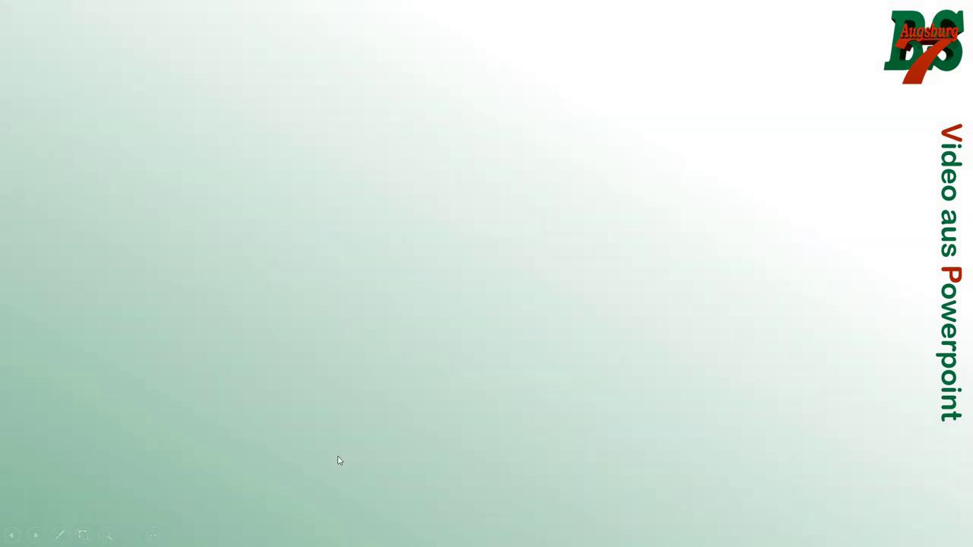
Step: Launch PowerPoint from the Start menu and create a new blank presentation, Präsentation1
{"action": "left_click", "coordinate": [15, 535]}
{"action": "left_click", "coordinate": [256, 366]}
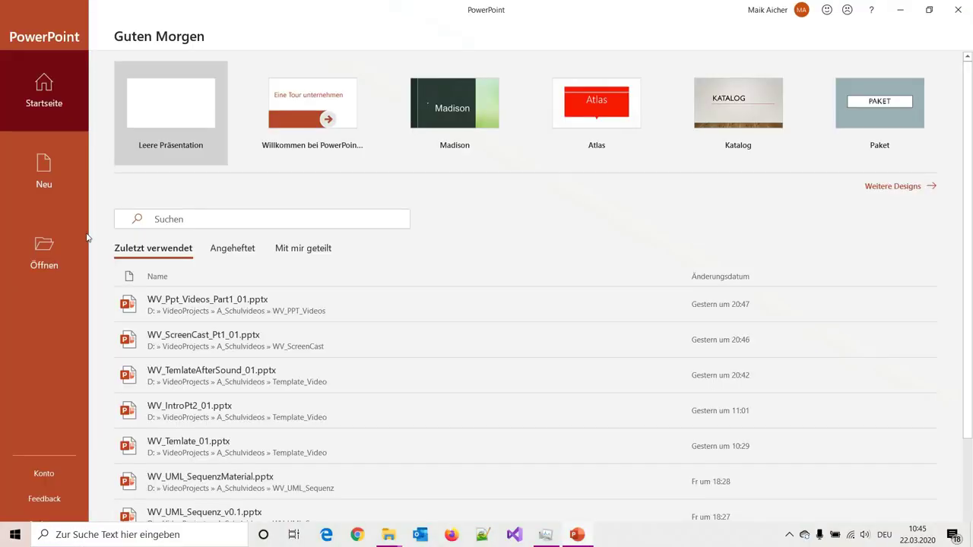
{"action": "left_click", "coordinate": [182, 106]}
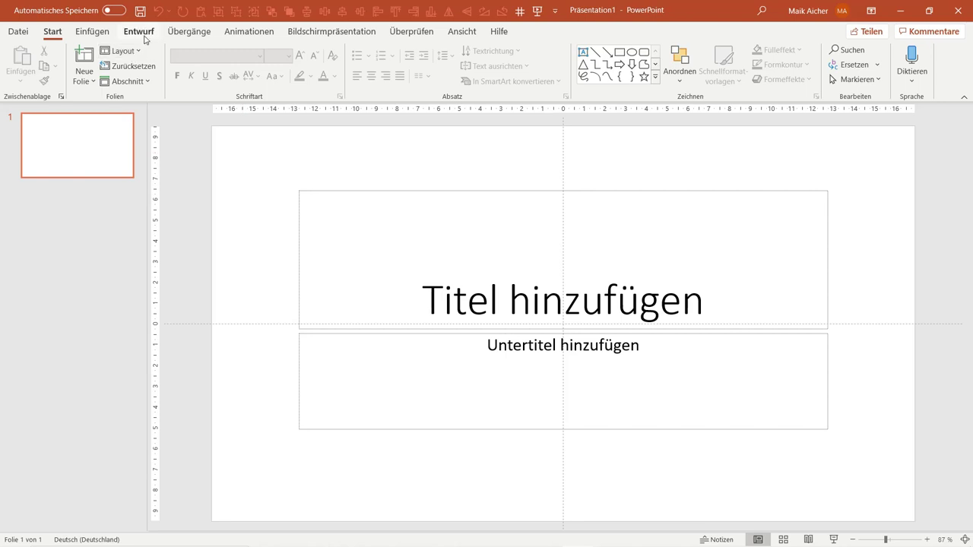
Step: Show the Übergänge transition gallery for the empty title slide
{"action": "left_click", "coordinate": [181, 35]}
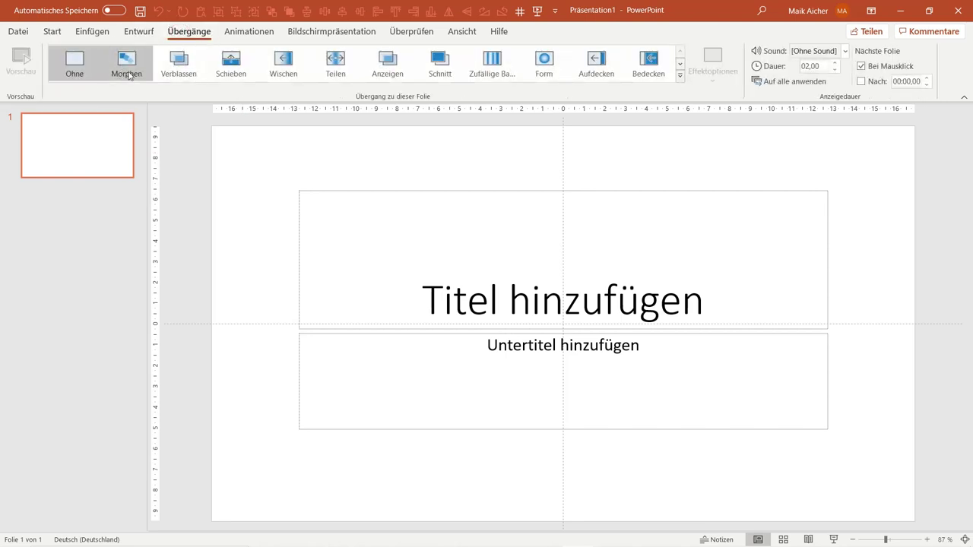
{"action": "left_click", "coordinate": [423, 155]}
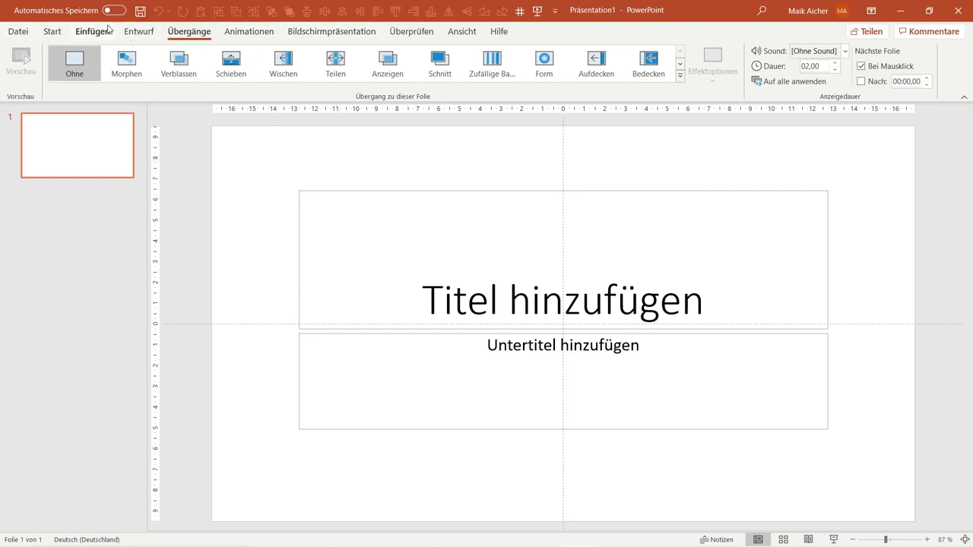
Step: Change the slide size to Breitbild (16:9) on the Entwurf tab
{"action": "left_click", "coordinate": [138, 31]}
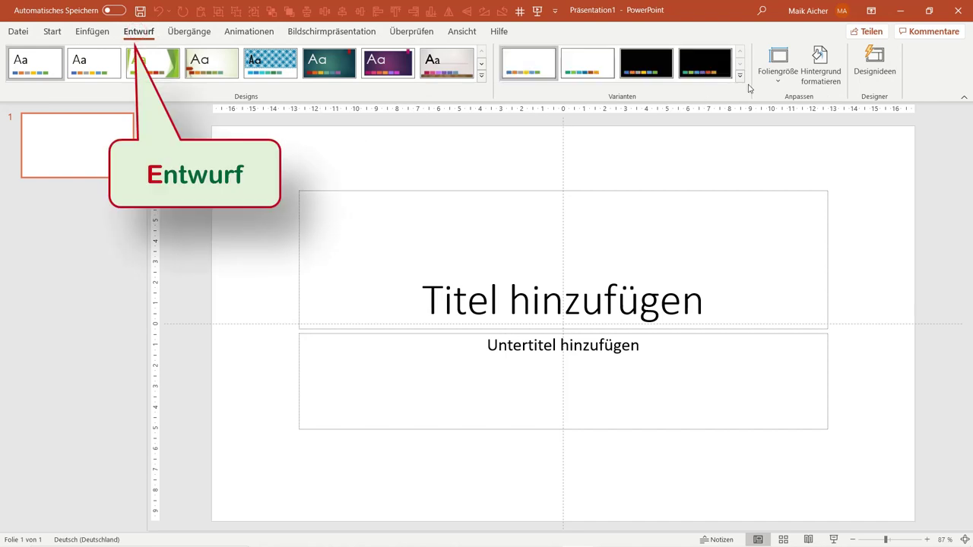
{"action": "left_click", "coordinate": [777, 74]}
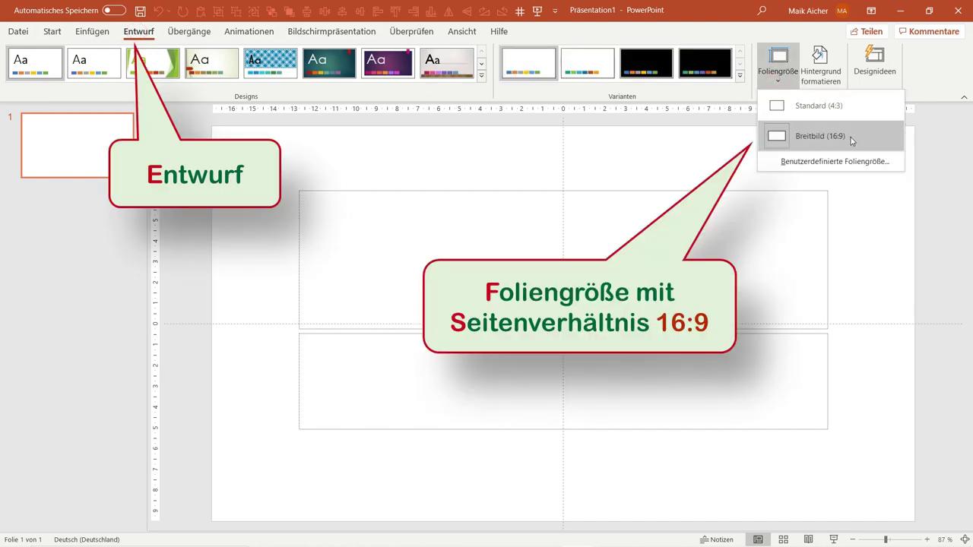
{"action": "left_click", "coordinate": [851, 140]}
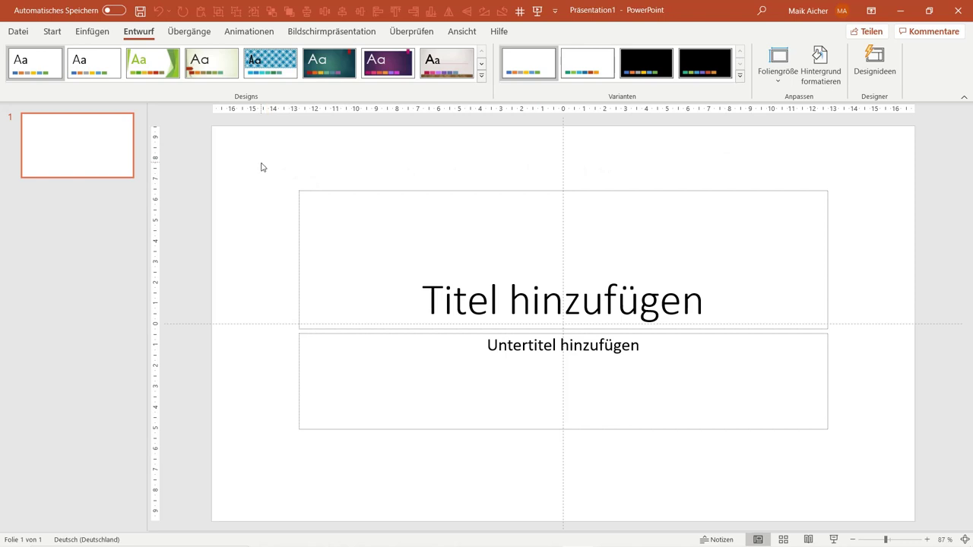
Step: Delete the title and subtitle placeholders so the slide is completely blank
{"action": "left_click_drag", "start_coordinate": [261, 167], "coordinate": [889, 478]}
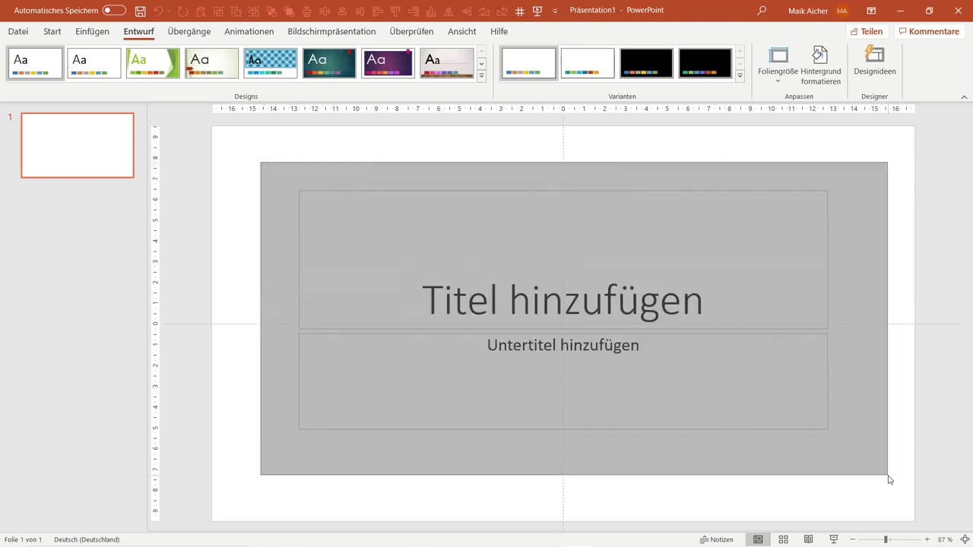
{"action": "key", "text": "Delete"}
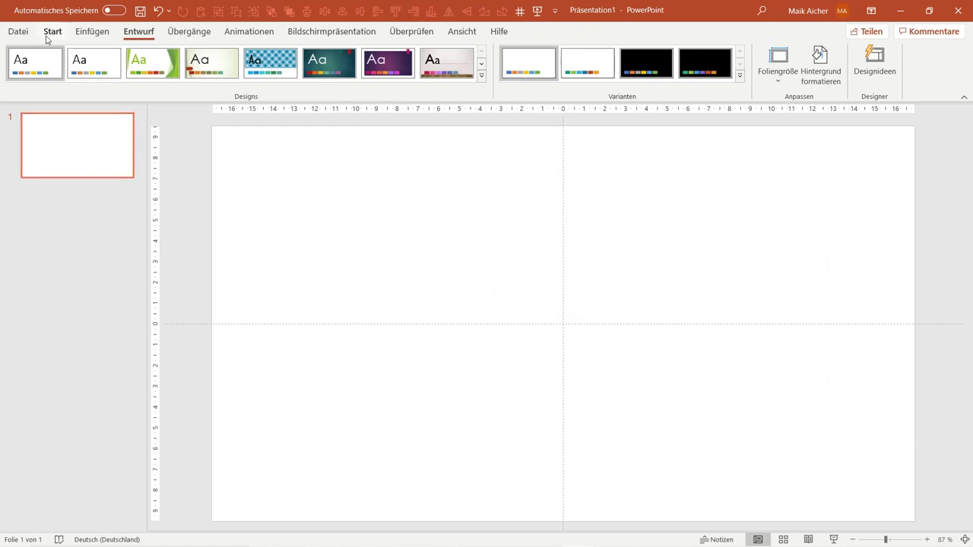
{"action": "left_click", "coordinate": [53, 34]}
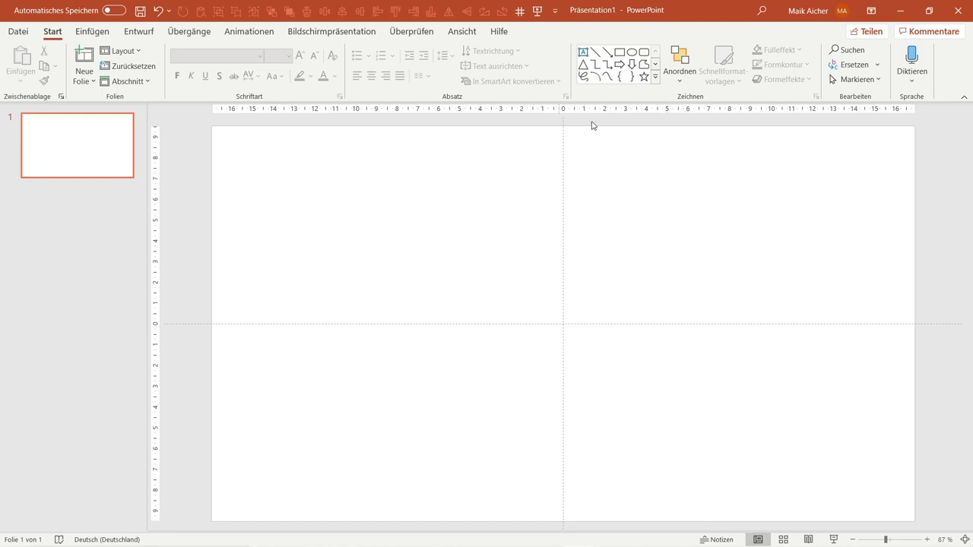
Step: Insert a text box near the top-left reading 'Dies ist eine Überschrift!'
{"action": "left_click", "coordinate": [656, 79]}
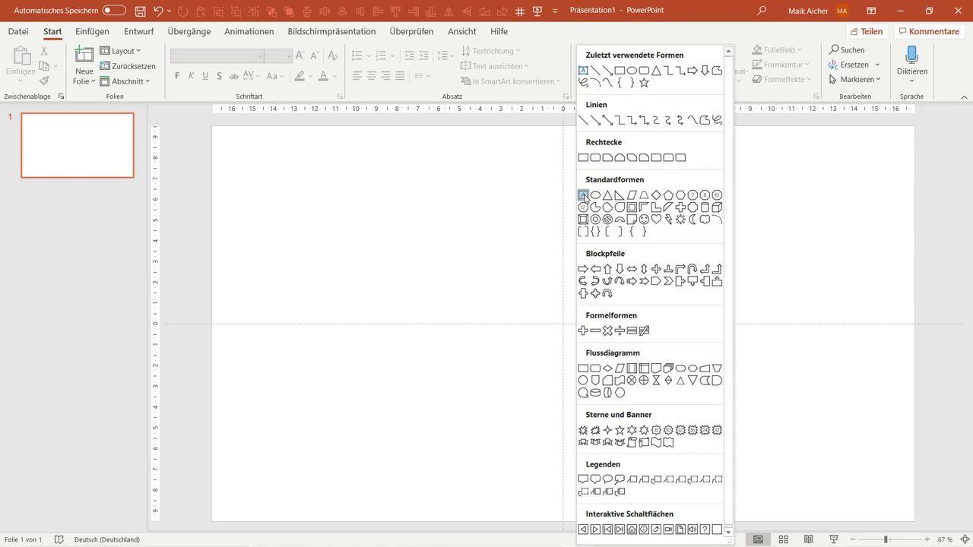
{"action": "left_click", "coordinate": [583, 197]}
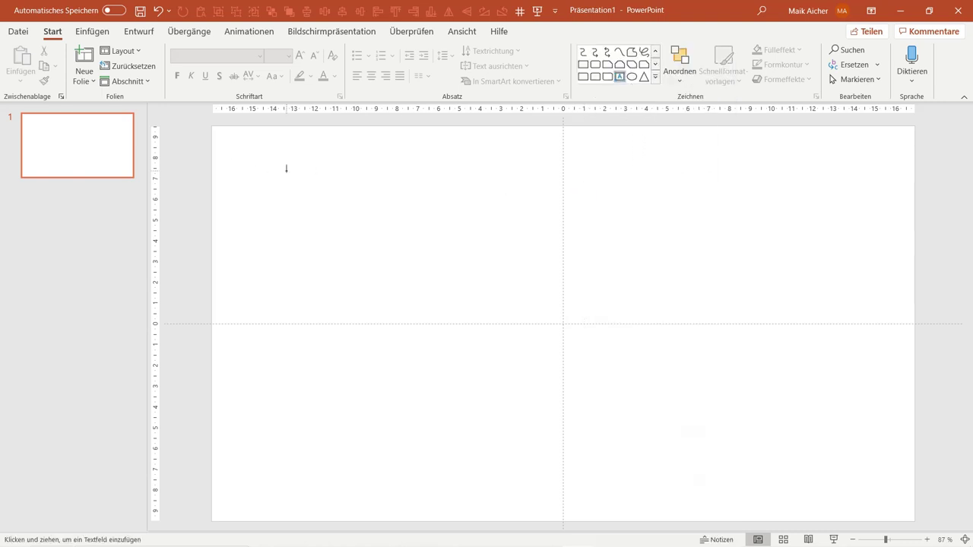
{"action": "left_click", "coordinate": [287, 169]}
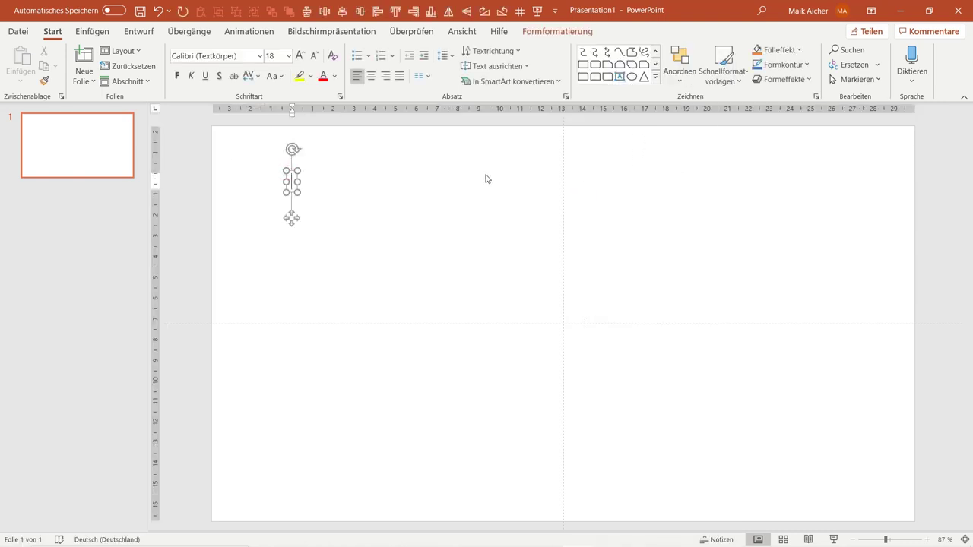
{"action": "type", "text": "D"}
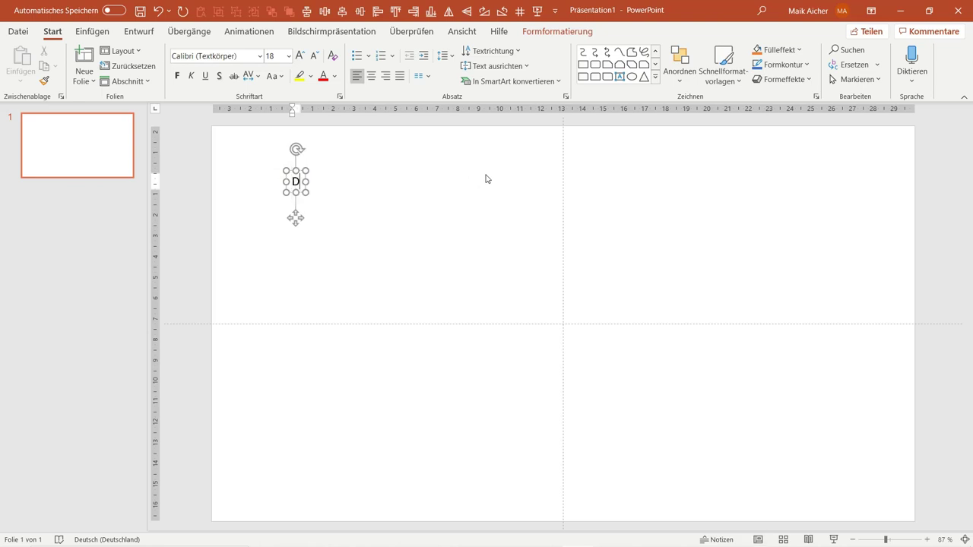
{"action": "type", "text": "ies ist eine"}
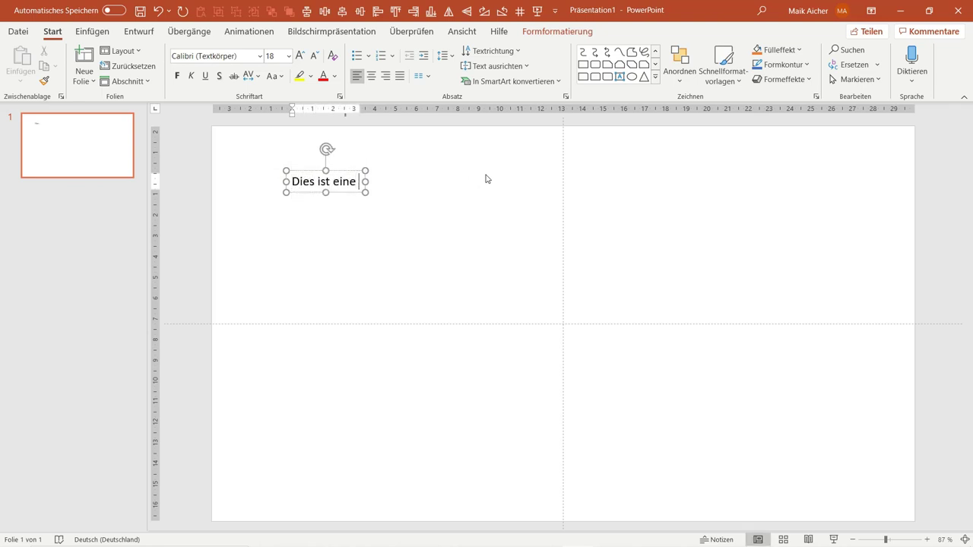
{"action": "type", "text": " Überschrift"}
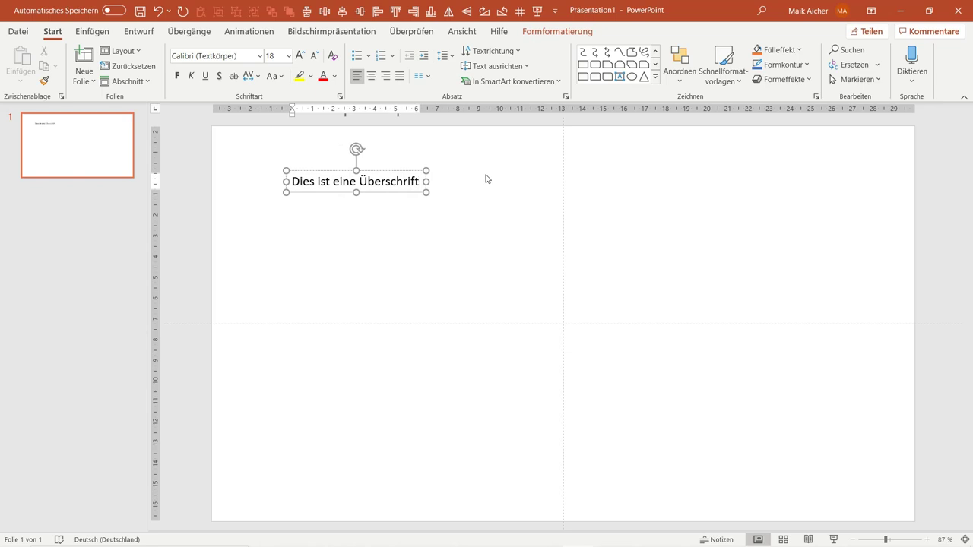
{"action": "type", "text": "!"}
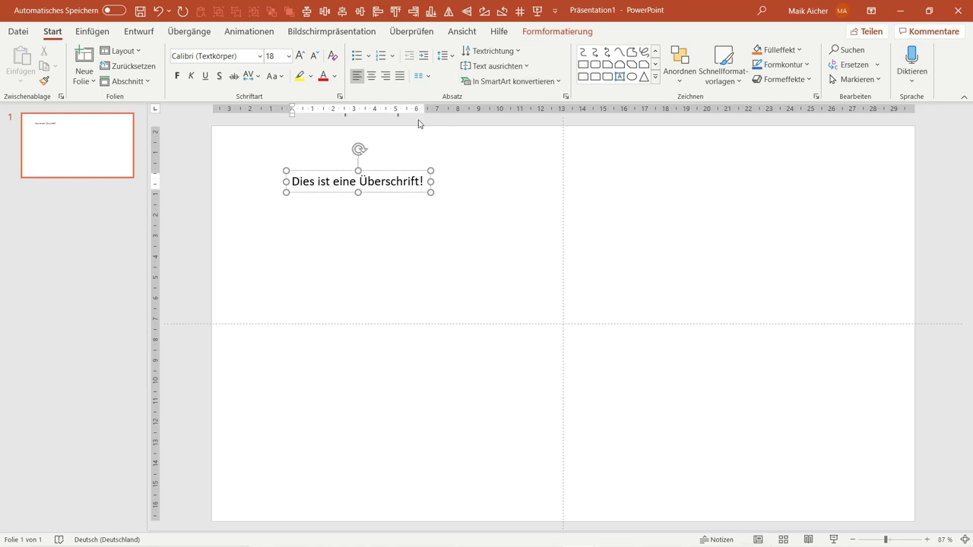
Step: Set the heading to 32 pt and move it toward the top-left corner
{"action": "left_click", "coordinate": [390, 194]}
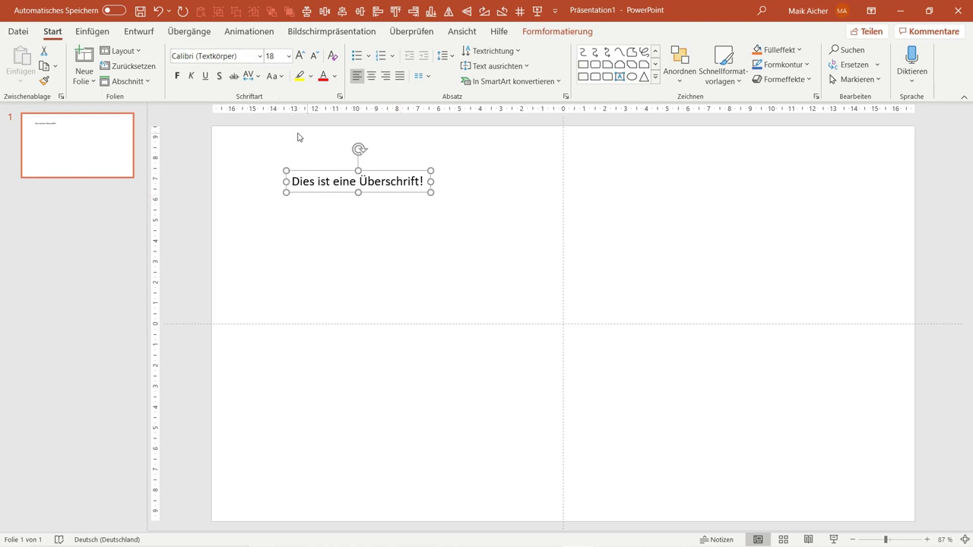
{"action": "left_click", "coordinate": [298, 58]}
{"action": "left_click", "coordinate": [299, 59]}
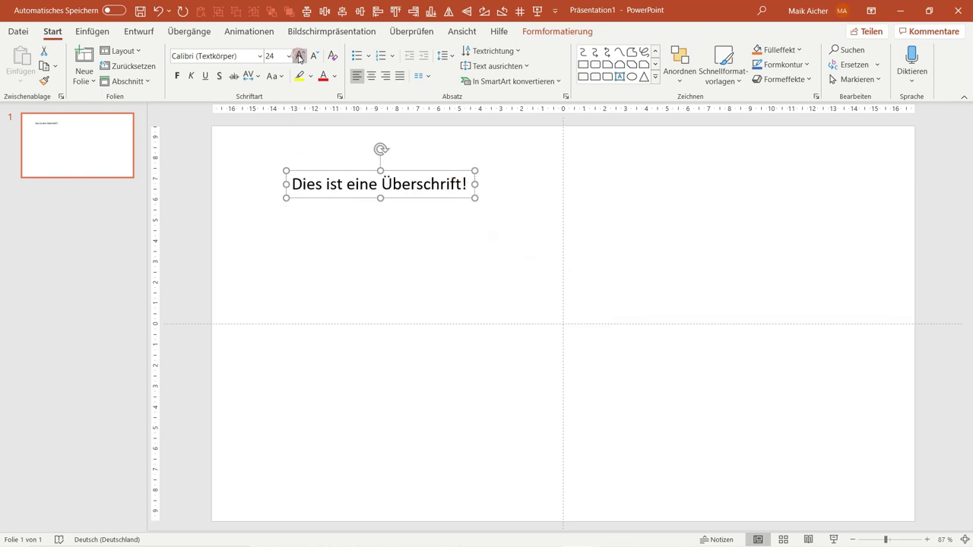
{"action": "left_click", "coordinate": [299, 58]}
{"action": "left_click", "coordinate": [299, 59]}
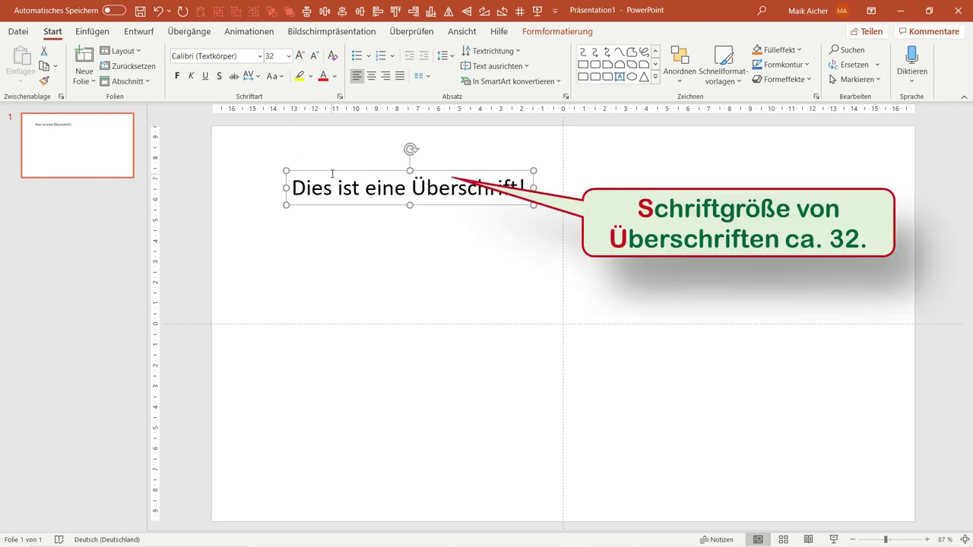
{"action": "left_click_drag", "start_coordinate": [332, 171], "coordinate": [287, 143]}
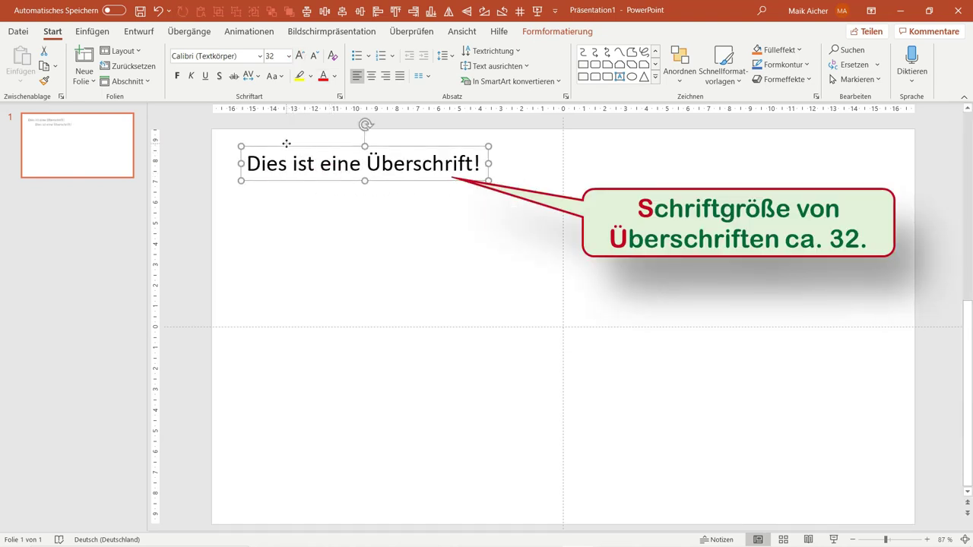
{"action": "left_click", "coordinate": [300, 59]}
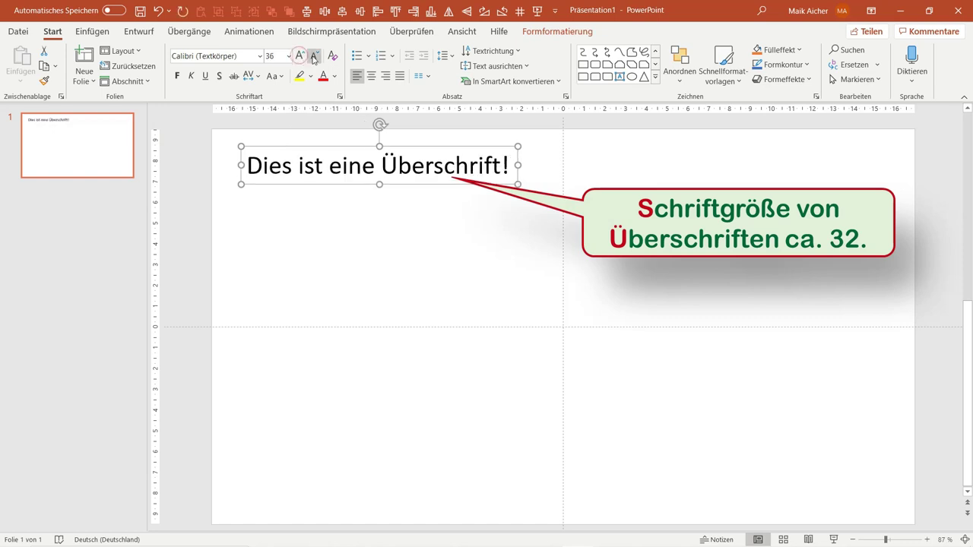
{"action": "left_click", "coordinate": [315, 57]}
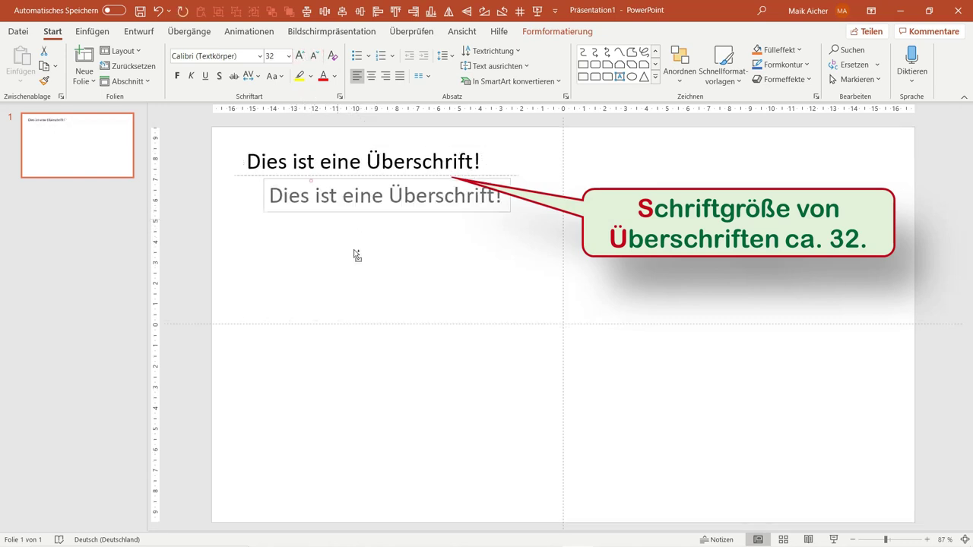
{"action": "left_click_drag", "start_coordinate": [312, 177], "coordinate": [367, 252]}
{"action": "triple_click", "coordinate": [323, 236]}
{"action": "type", "text": "Di"}
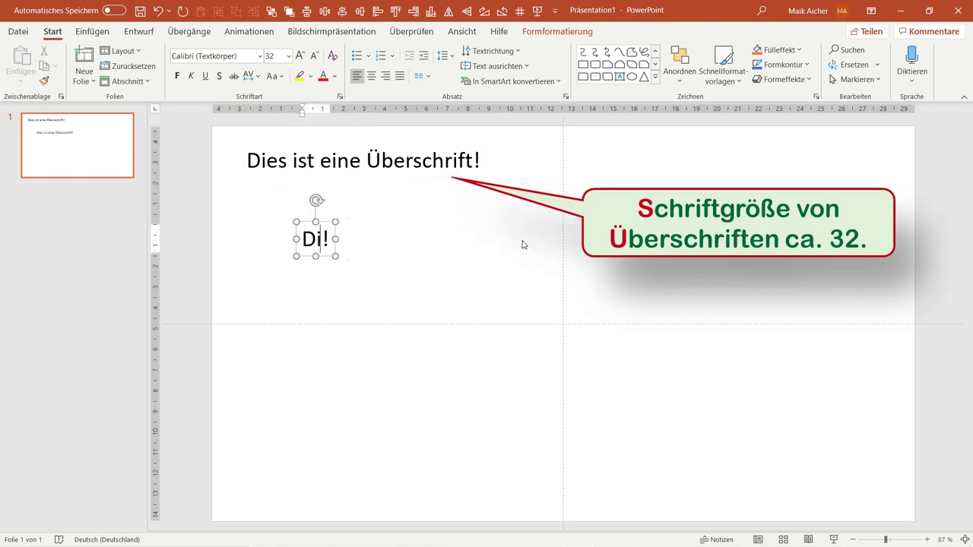
{"action": "type", "text": "es ist ein T"}
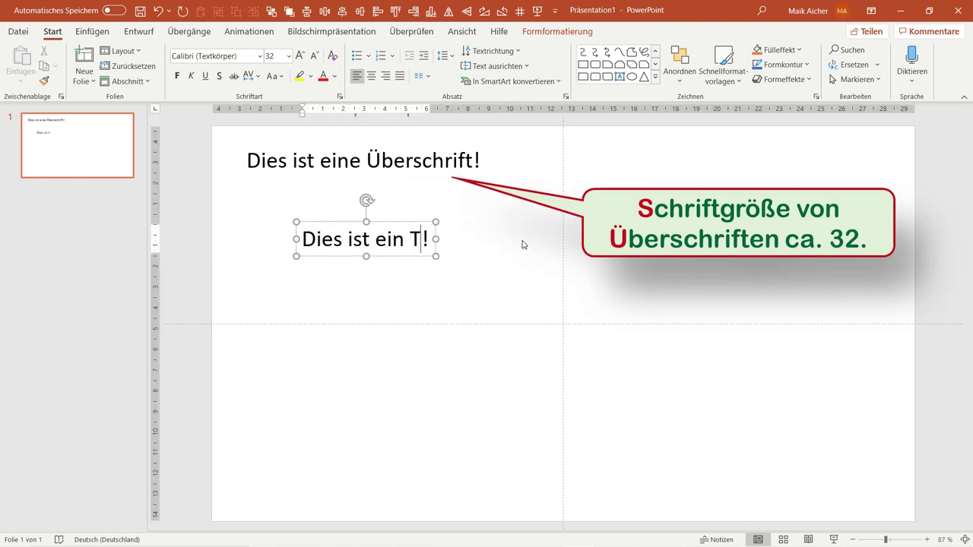
{"action": "type", "text": "ext"}
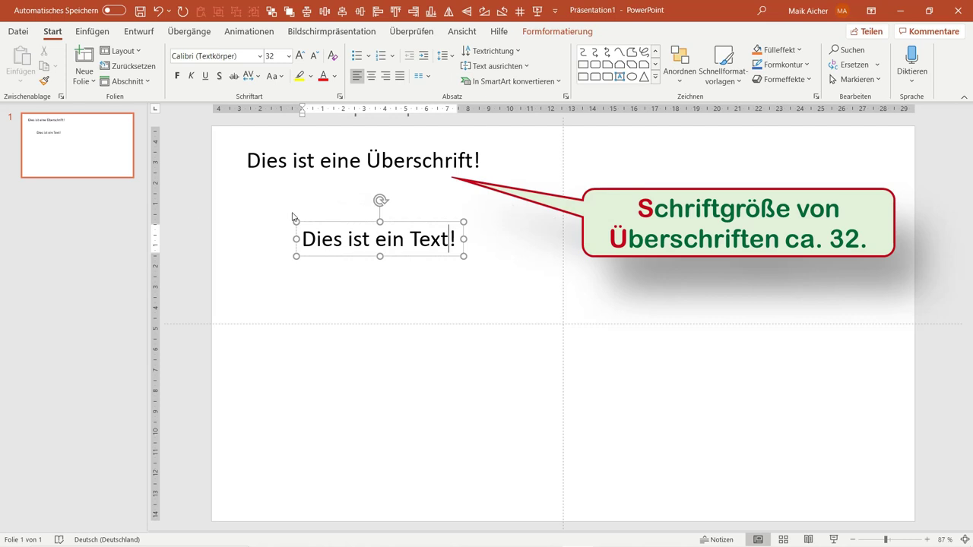
{"action": "mouse_move", "coordinate": [323, 224]}
{"action": "left_mouse_down"}
{"action": "mouse_move", "coordinate": [297, 208]}
{"action": "mouse_move", "coordinate": [302, 174]}
{"action": "left_mouse_up"}
{"action": "left_click", "coordinate": [327, 217]}
{"action": "left_click", "coordinate": [321, 218]}
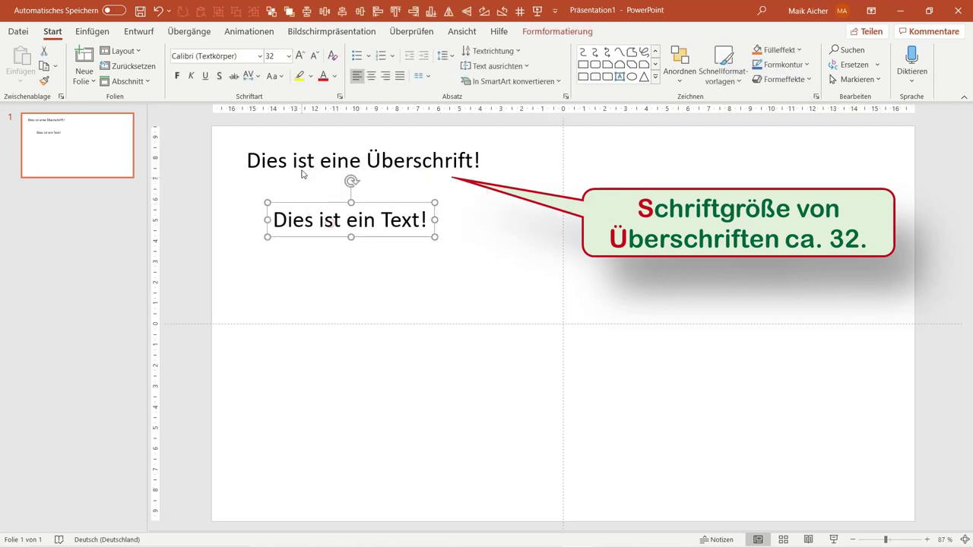
{"action": "left_click", "coordinate": [314, 56]}
{"action": "left_click", "coordinate": [314, 57]}
{"action": "left_click", "coordinate": [314, 56]}
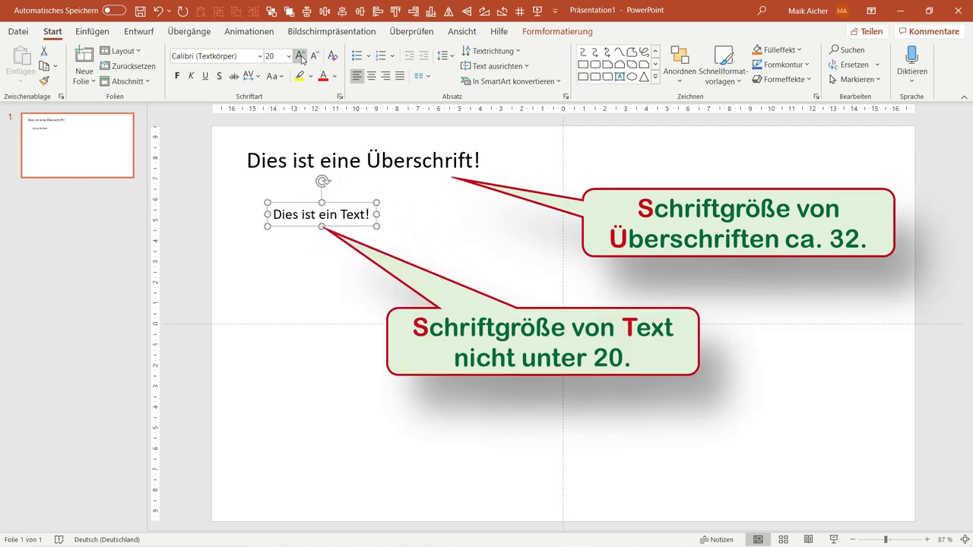
{"action": "left_click", "coordinate": [299, 57]}
{"action": "left_click", "coordinate": [488, 202]}
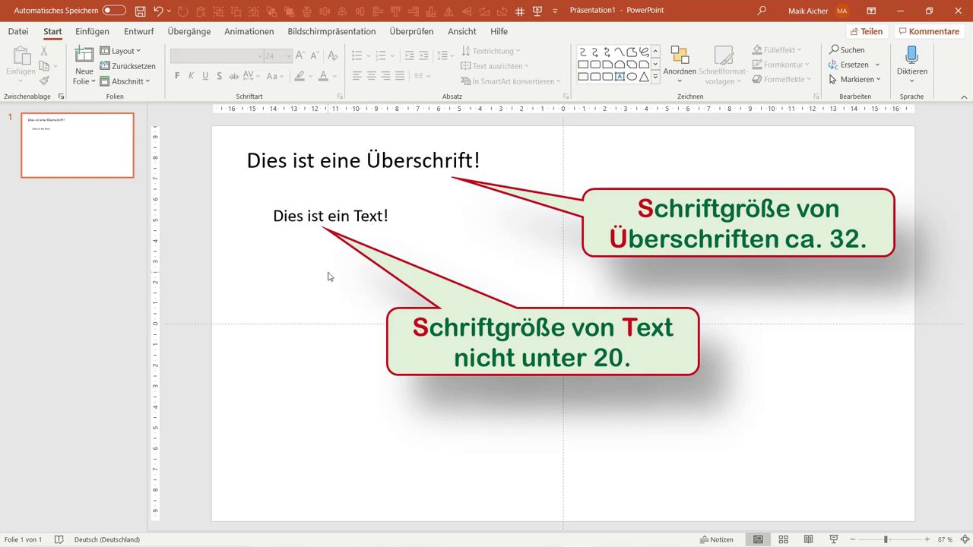
{"action": "left_click", "coordinate": [829, 540]}
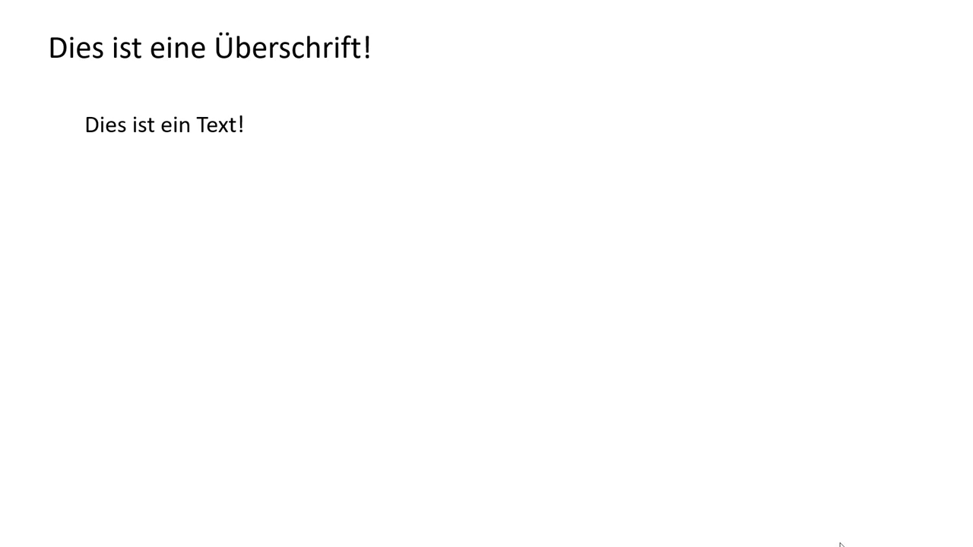
{"action": "key", "text": "Escape"}
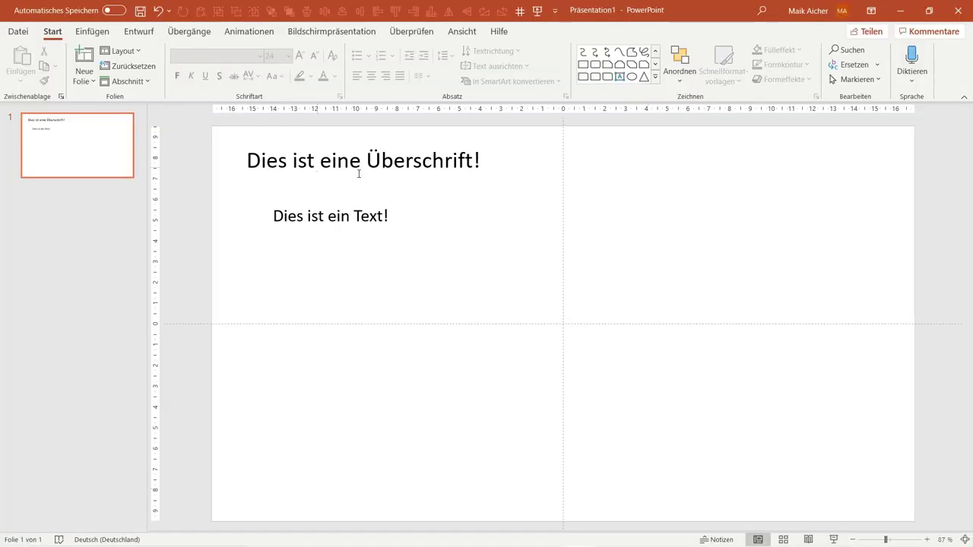
{"action": "left_click", "coordinate": [275, 157]}
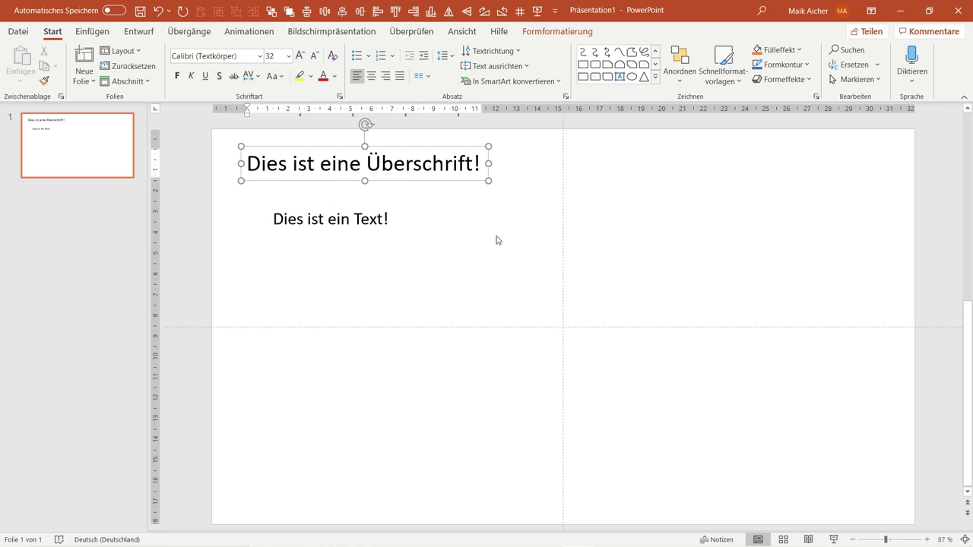
{"action": "left_click", "coordinate": [469, 254]}
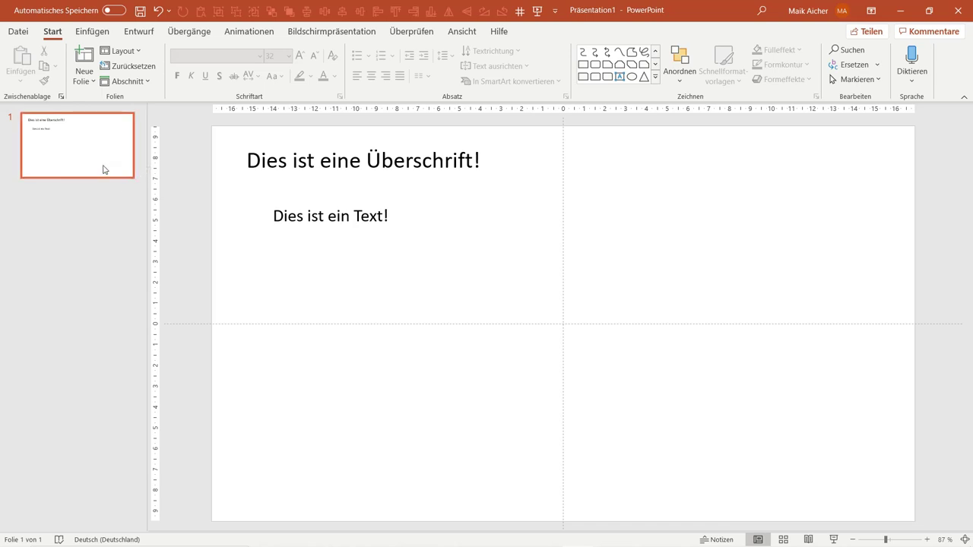
Step: Duplicate slide 1 with Ctrl+C/Ctrl+V as slide 2, keeping its heading and body text
{"action": "key", "text": "ctrl+c"}
{"action": "key", "text": "ctrl+v"}
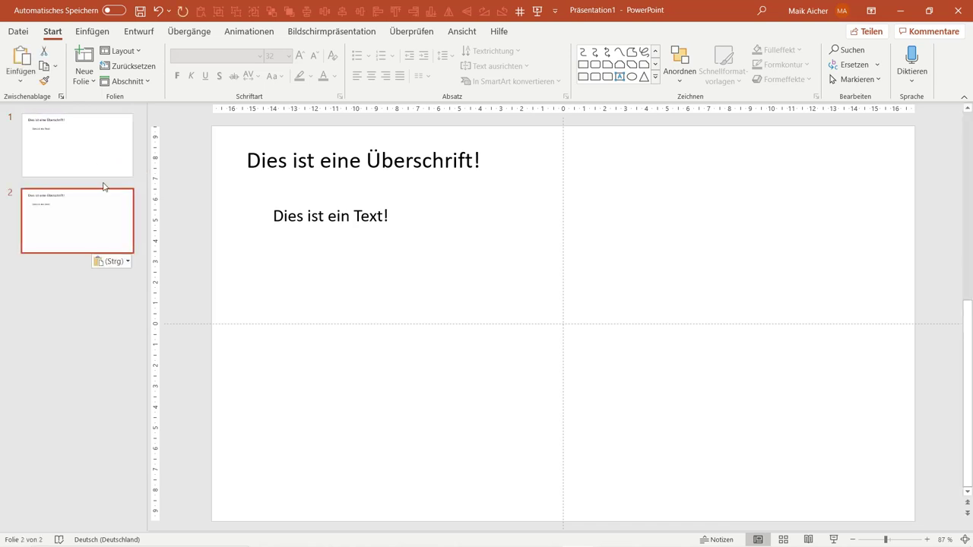
{"action": "left_click", "coordinate": [92, 165]}
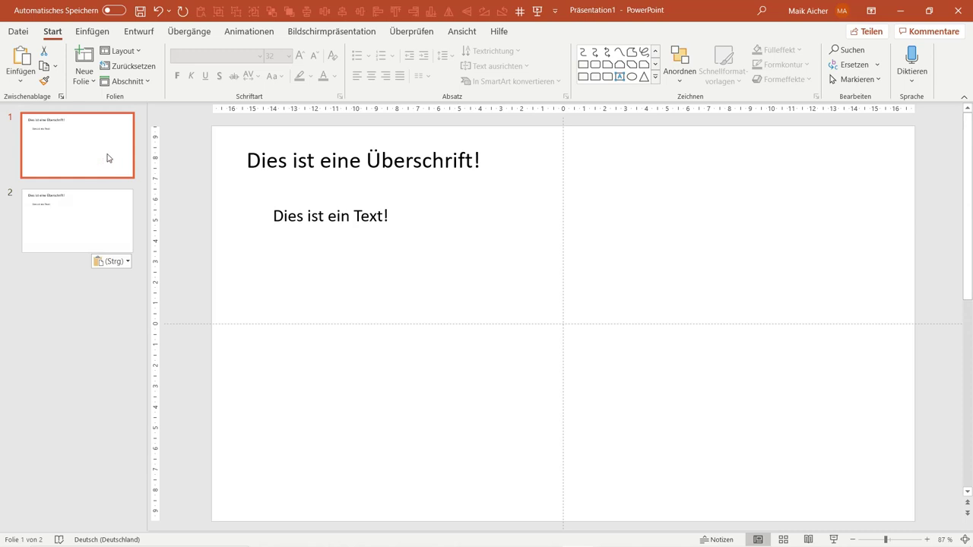
{"action": "left_click", "coordinate": [96, 200]}
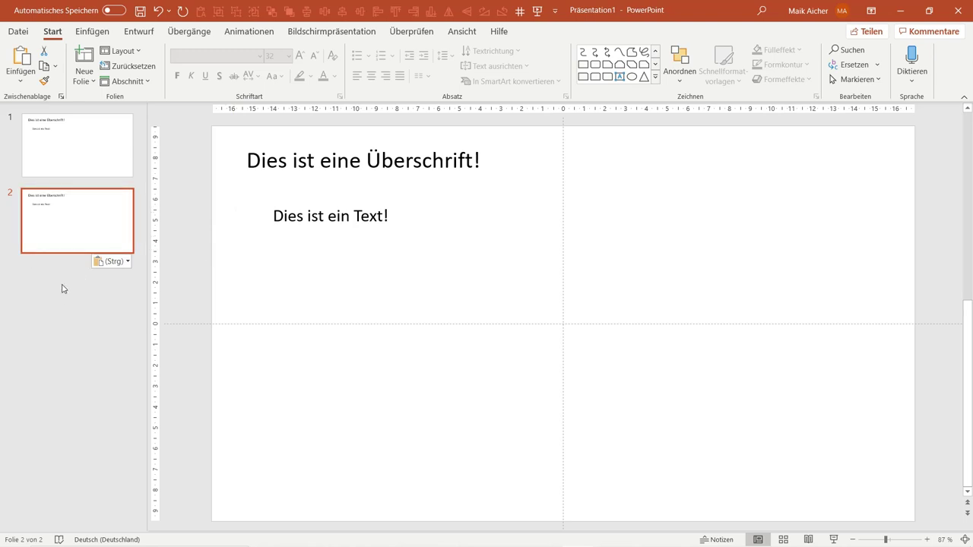
{"action": "right_click", "coordinate": [62, 231]}
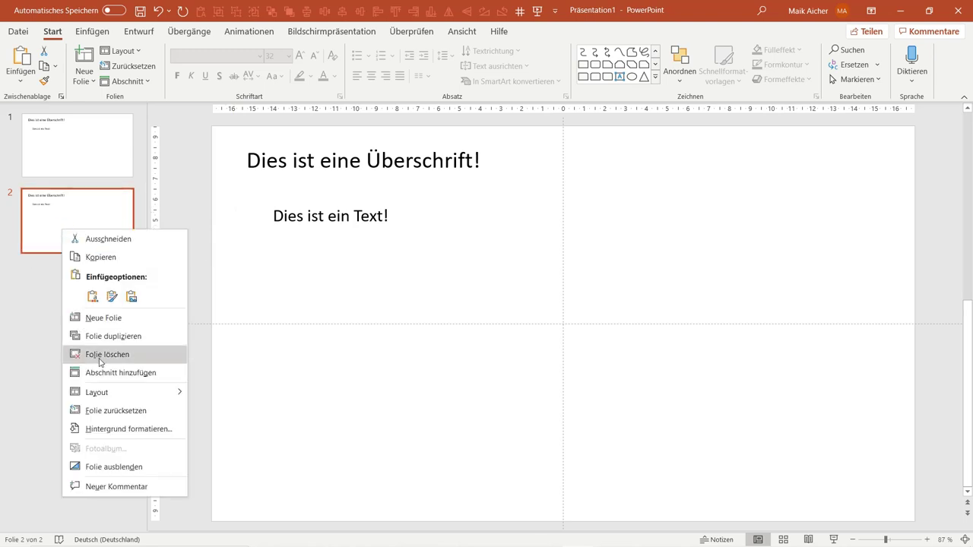
{"action": "left_click", "coordinate": [26, 308]}
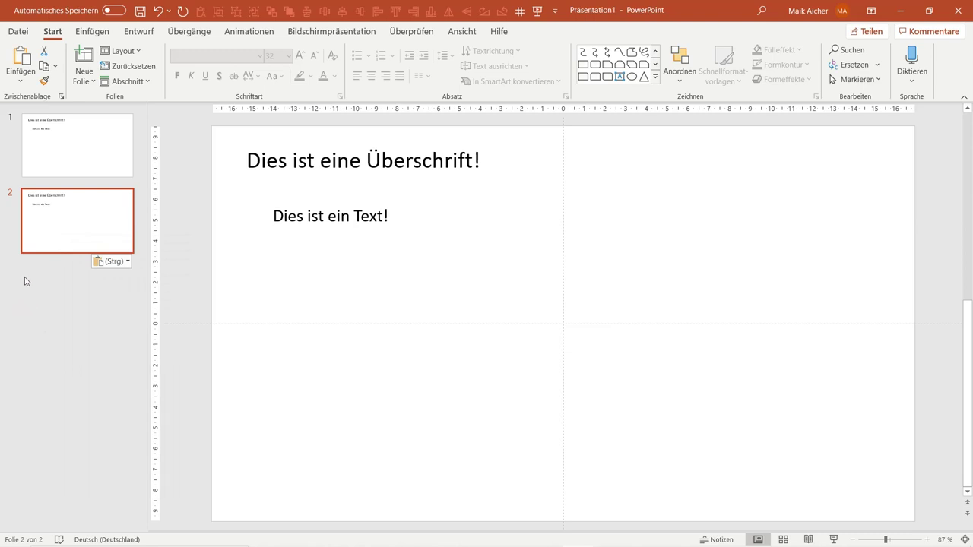
Step: Draw a blue rectangle on slide 2 and paste a copy of the slide as slide 3
{"action": "left_click", "coordinate": [584, 64]}
{"action": "mouse_move", "coordinate": [591, 167]}
{"action": "left_mouse_down"}
{"action": "mouse_move", "coordinate": [679, 278]}
{"action": "mouse_move", "coordinate": [739, 304]}
{"action": "left_mouse_up"}
{"action": "left_click_drag", "start_coordinate": [659, 241], "coordinate": [709, 260]}
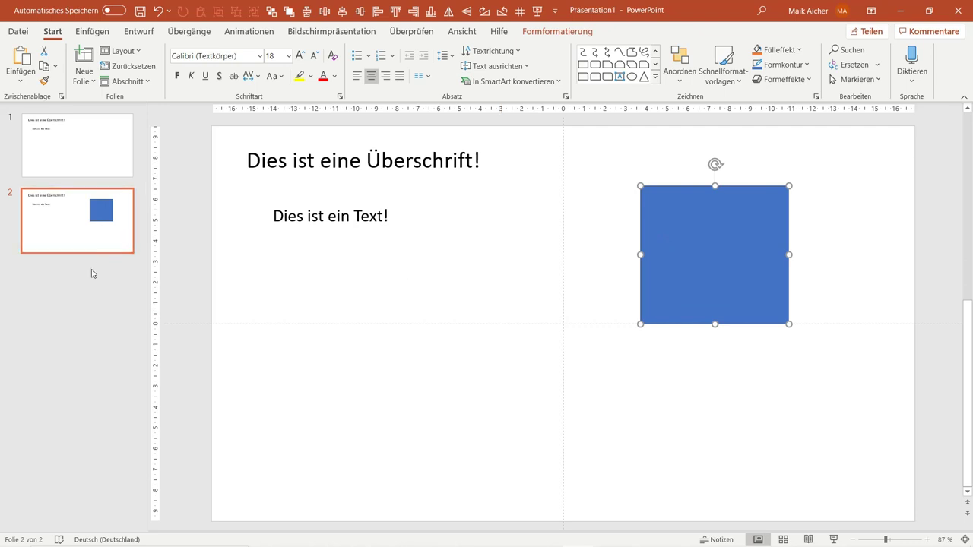
{"action": "left_click", "coordinate": [66, 242]}
{"action": "key", "text": "ctrl+v"}
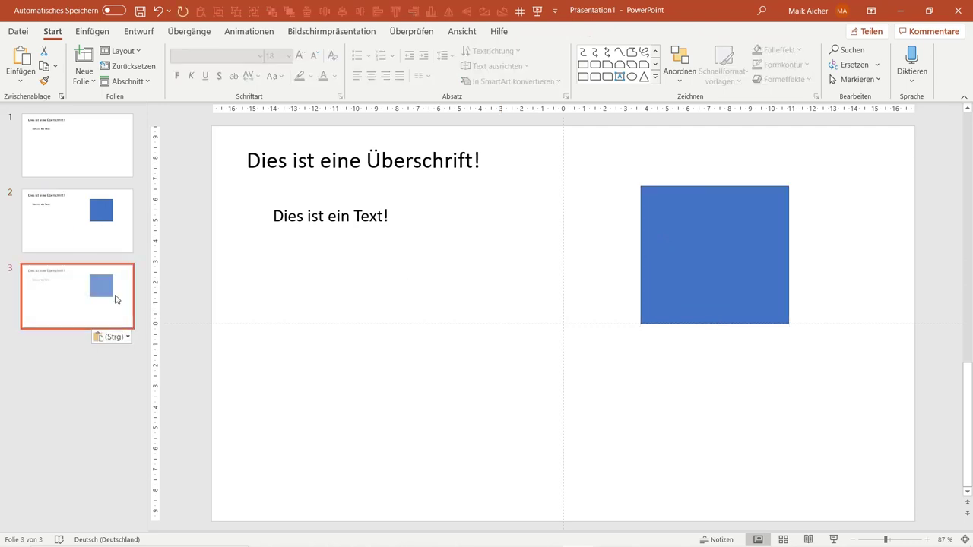
Step: Change slide 3's body text to 'Dies ist ein Text3!'
{"action": "left_click", "coordinate": [80, 220]}
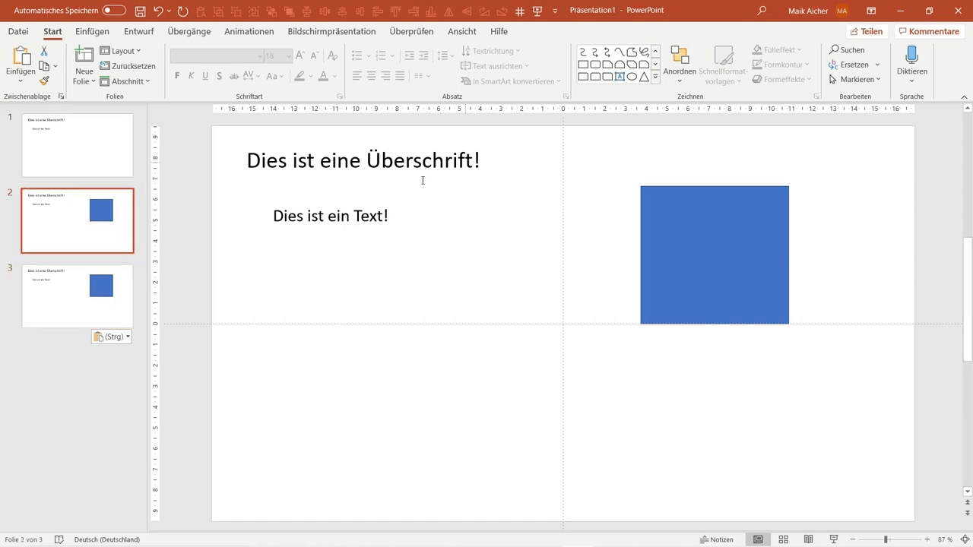
{"action": "left_click", "coordinate": [386, 216]}
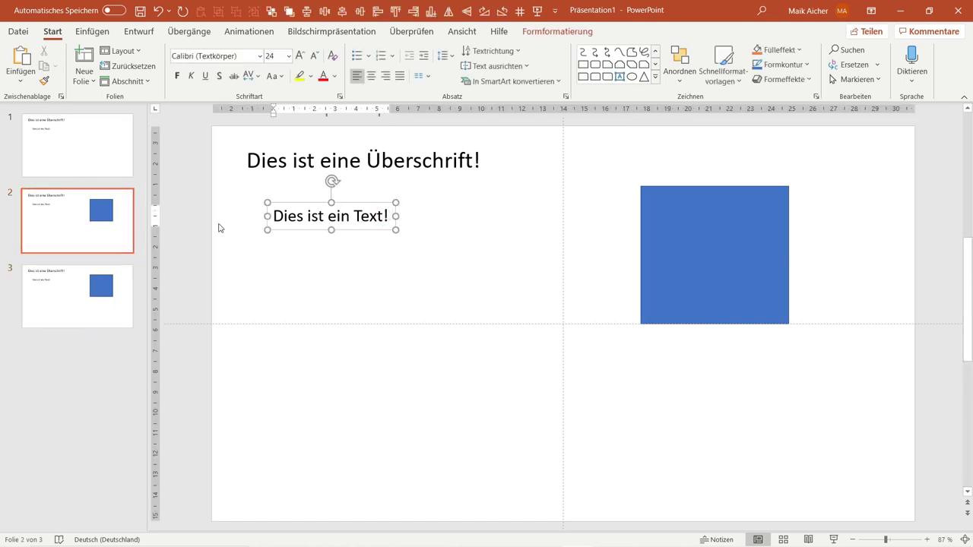
{"action": "scroll", "coordinate": [148, 232], "scroll_direction": "down", "scroll_amount": 1}
{"action": "left_click", "coordinate": [378, 207]}
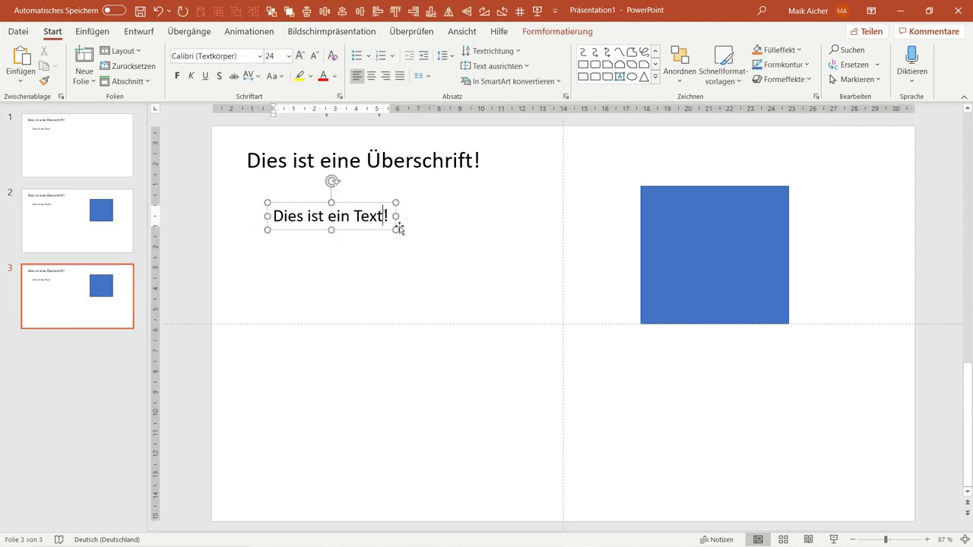
{"action": "type", "text": "3"}
{"action": "left_click", "coordinate": [423, 247]}
Step: Move slide 3's rectangle toward the centre, label it 'Hallo' and enlarge it to 24 pt
{"action": "left_click", "coordinate": [697, 249]}
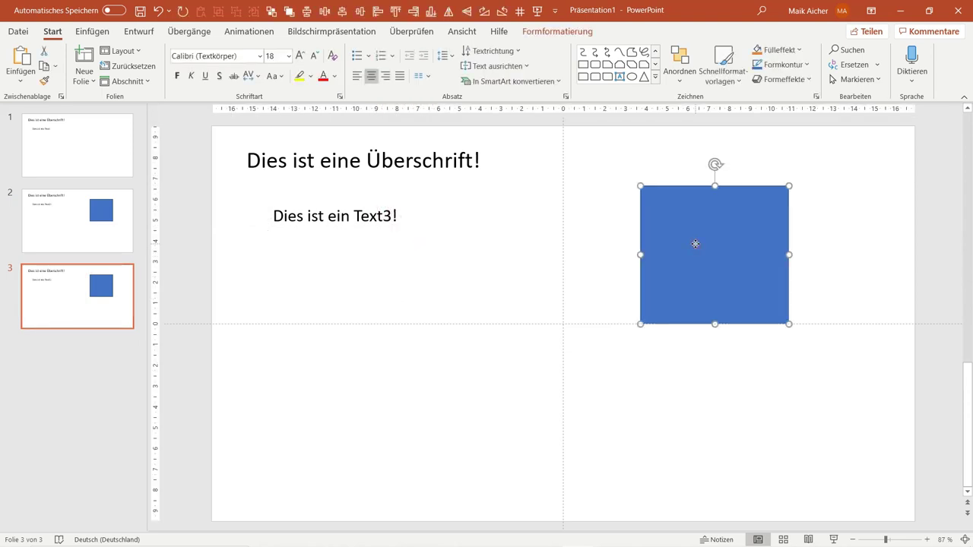
{"action": "left_click_drag", "start_coordinate": [696, 244], "coordinate": [610, 274]}
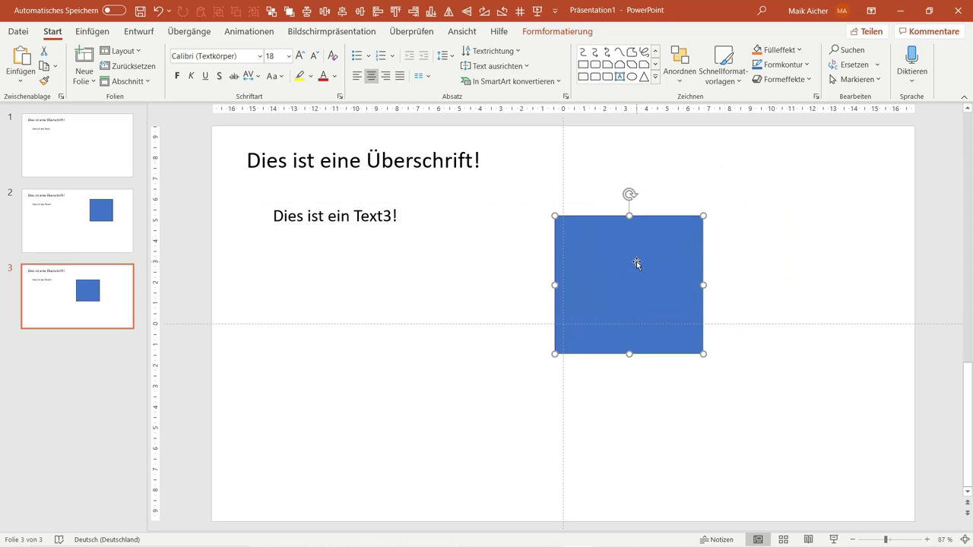
{"action": "type", "text": "Hallo"}
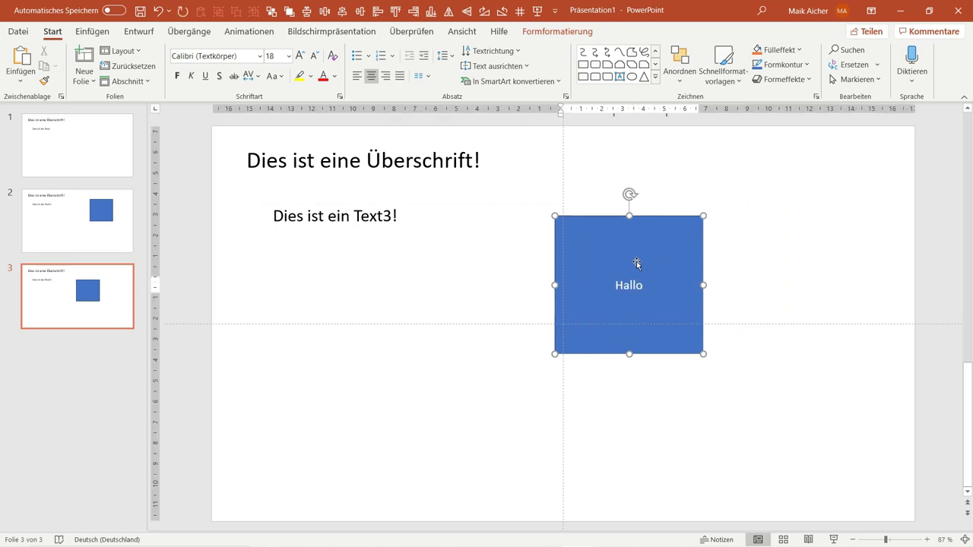
{"action": "left_click", "coordinate": [569, 217]}
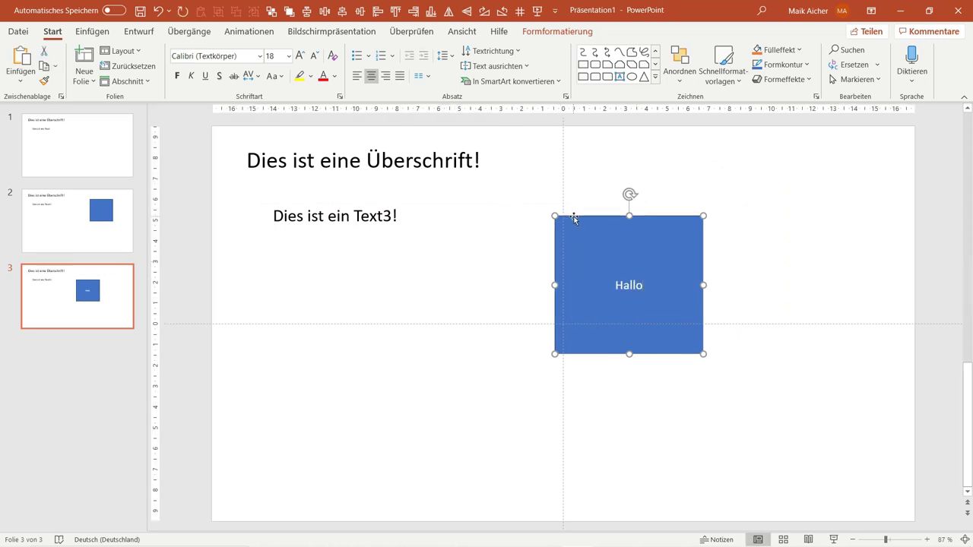
{"action": "left_click", "coordinate": [300, 56]}
{"action": "left_click", "coordinate": [301, 56]}
{"action": "left_click", "coordinate": [438, 274]}
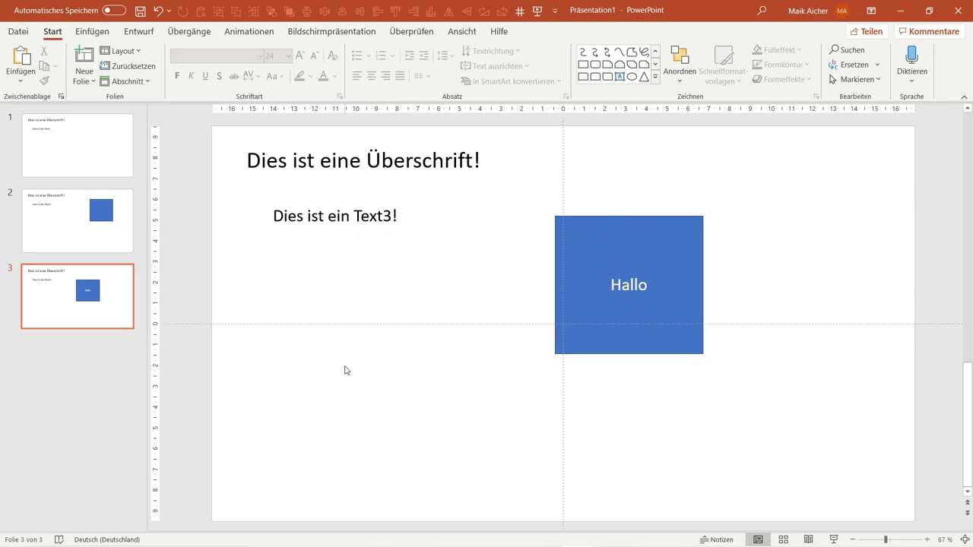
Step: Apply the Verblassen entrance animation to the Hallo rectangle on slide 3
{"action": "left_click", "coordinate": [246, 34]}
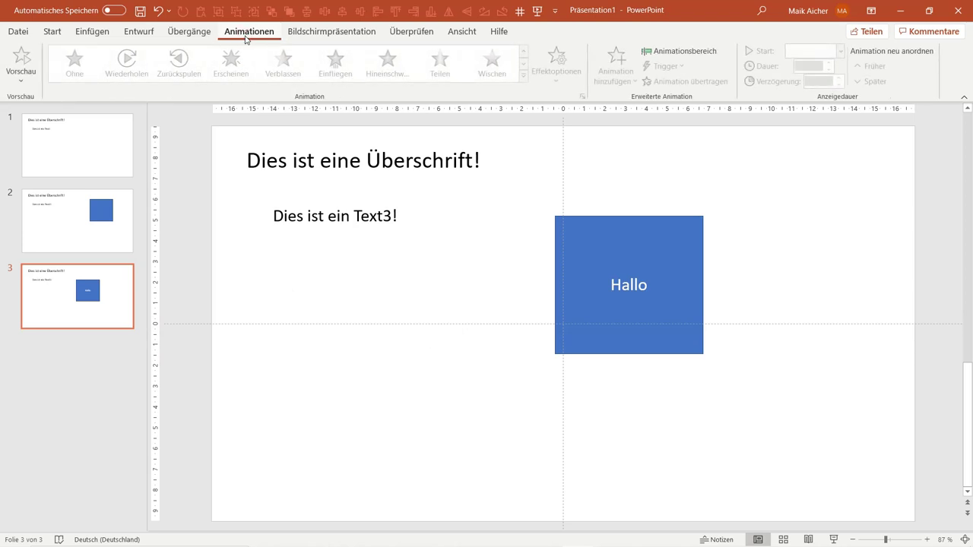
{"action": "left_click", "coordinate": [656, 248]}
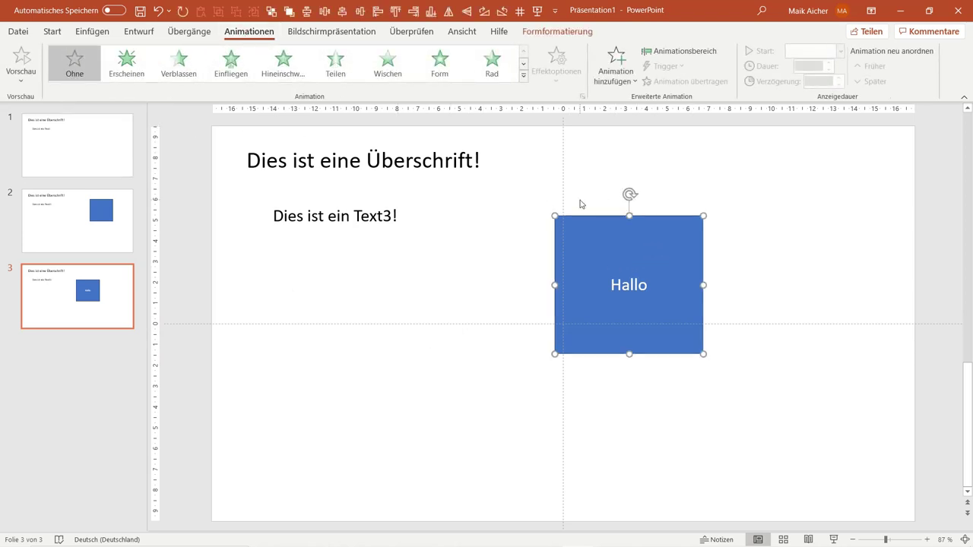
{"action": "left_click", "coordinate": [175, 74]}
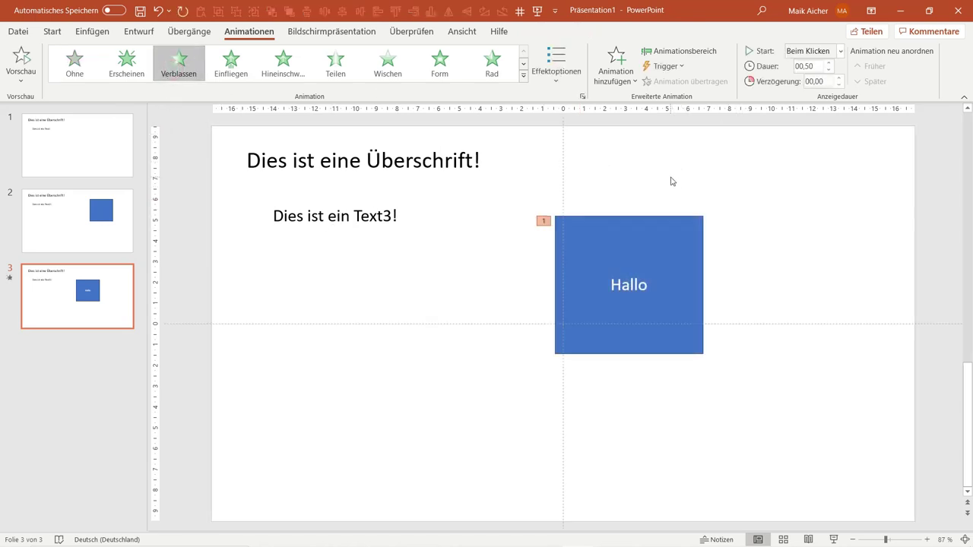
Step: Preview the fade-in in a slide show from slide 3, then exit with Esc
{"action": "left_click", "coordinate": [833, 539]}
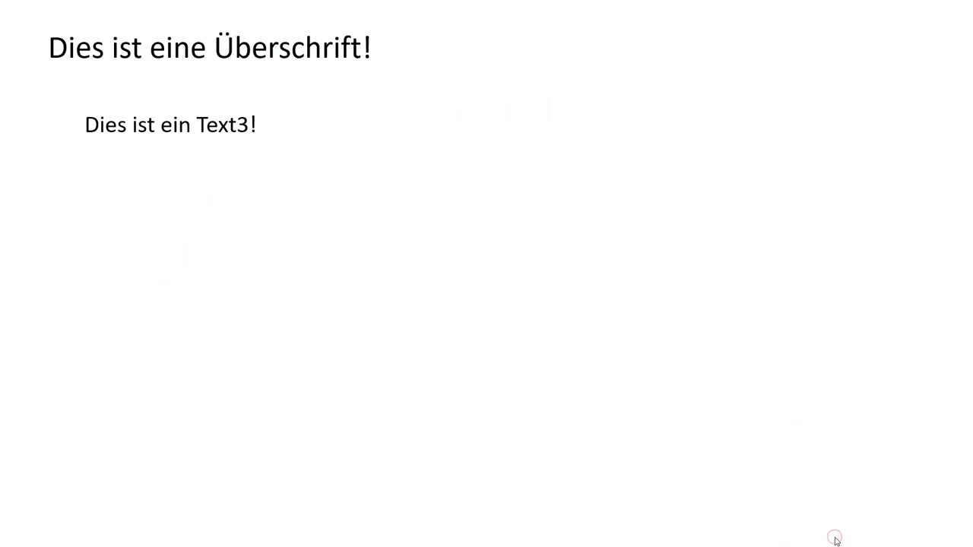
{"action": "left_click", "coordinate": [837, 541]}
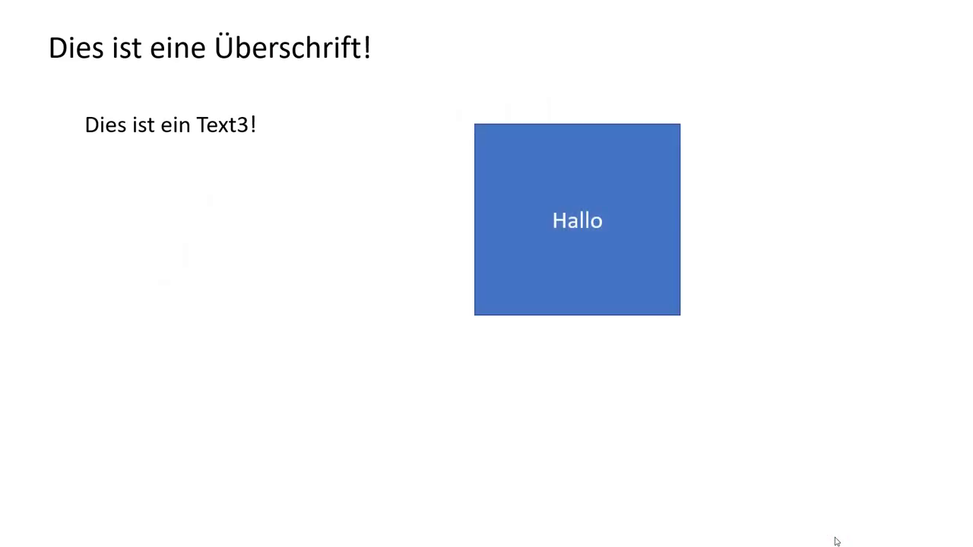
{"action": "key", "text": "Escape"}
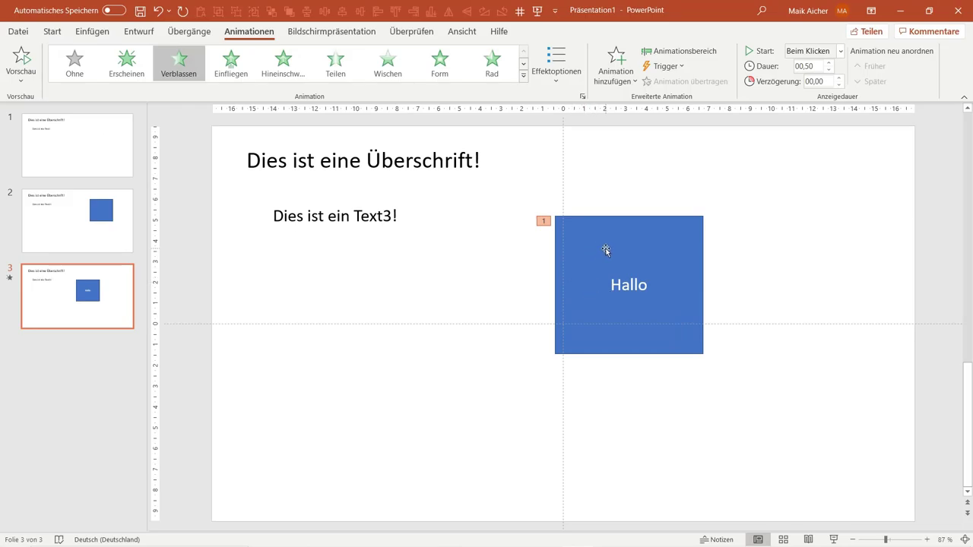
Step: Copy the rectangle lower left with an Erscheinen animation, labelling the boxes 'Hallo1' and 'Hallo2'
{"action": "left_click_drag", "start_coordinate": [606, 251], "coordinate": [442, 335], "text": "ctrl"}
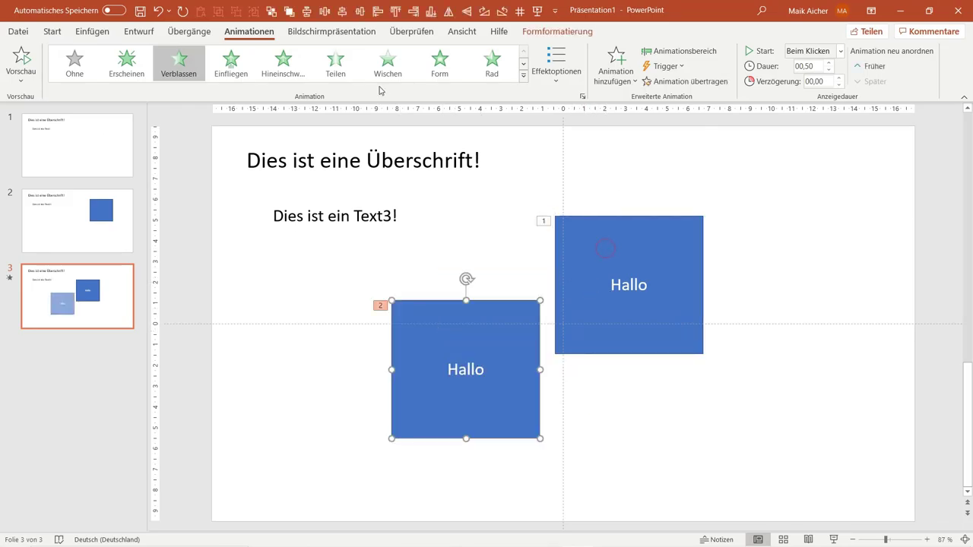
{"action": "left_click", "coordinate": [130, 54]}
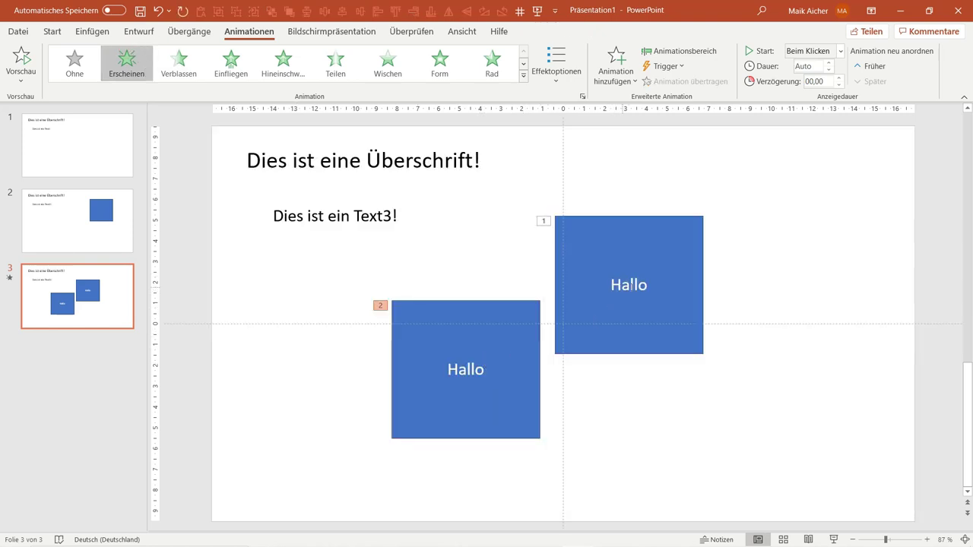
{"action": "left_click", "coordinate": [645, 287]}
{"action": "type", "text": "1"}
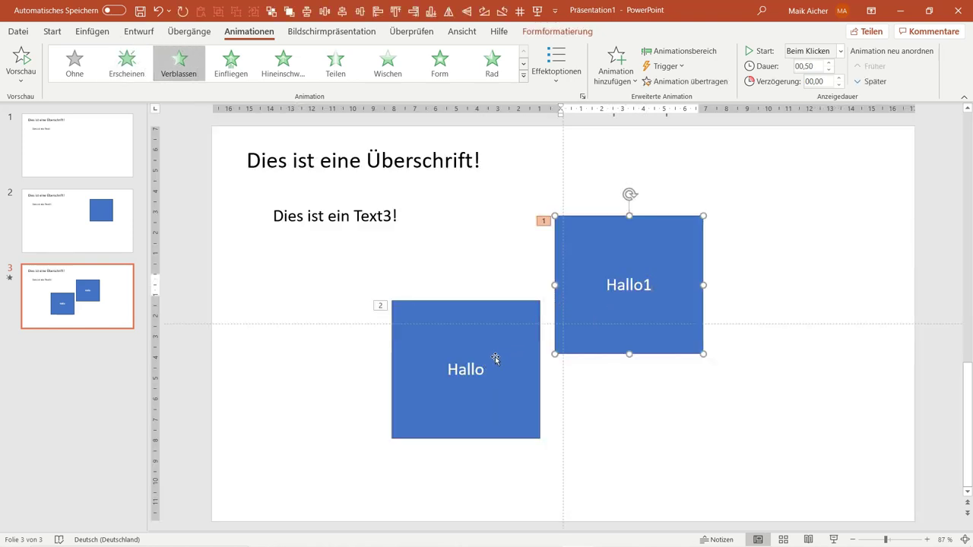
{"action": "left_click", "coordinate": [487, 369]}
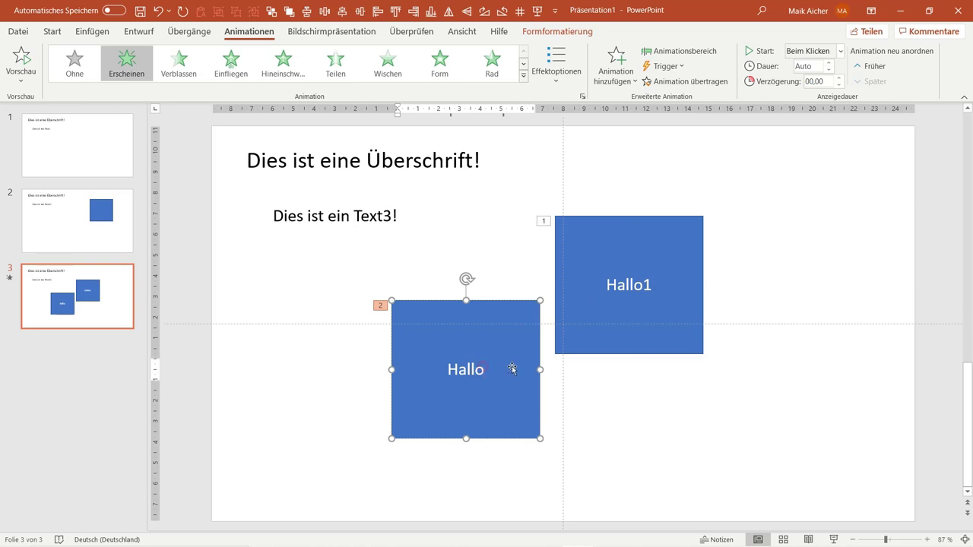
{"action": "type", "text": "2"}
{"action": "left_click", "coordinate": [634, 405]}
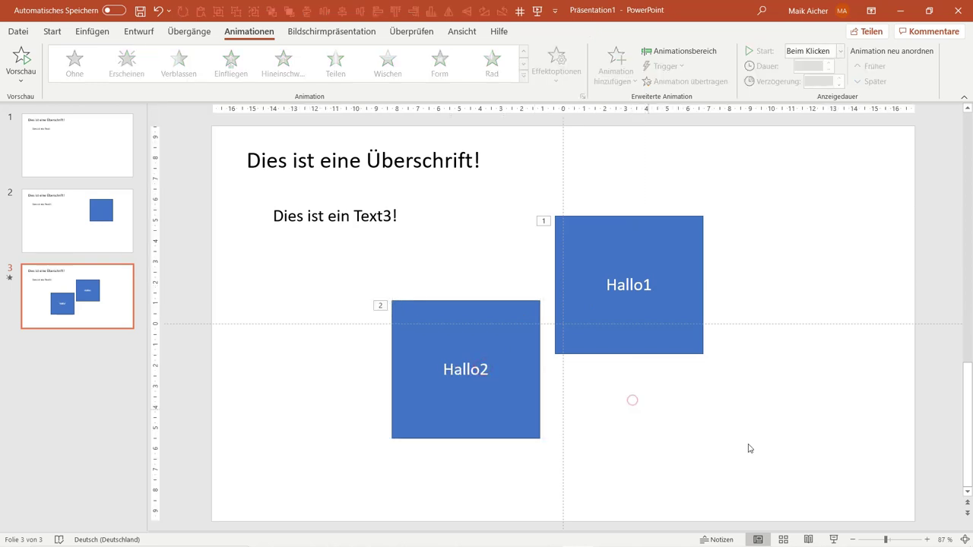
Step: Run the slide show from slide 3 to confirm Hallo1 appears before Hallo2
{"action": "left_click", "coordinate": [836, 540]}
{"action": "left_click", "coordinate": [840, 541]}
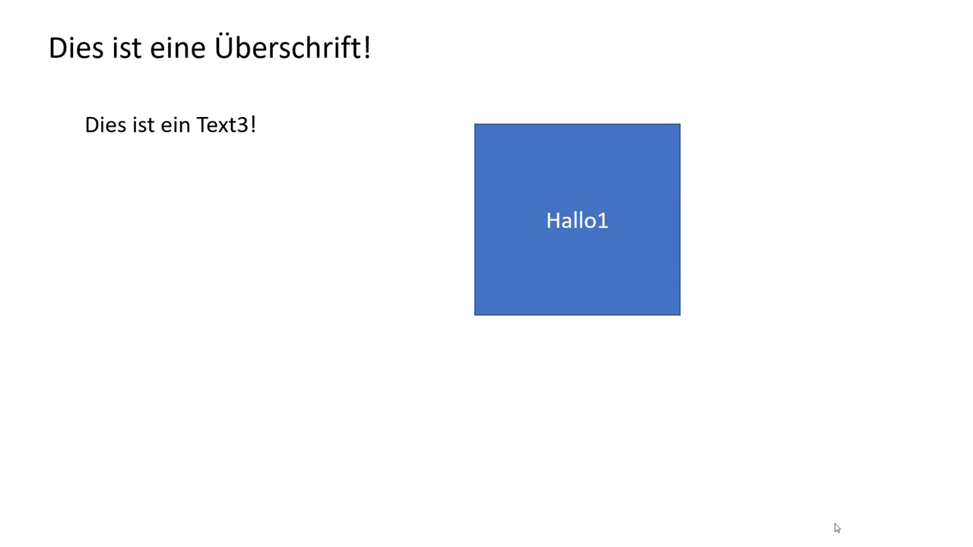
{"action": "left_click", "coordinate": [837, 528]}
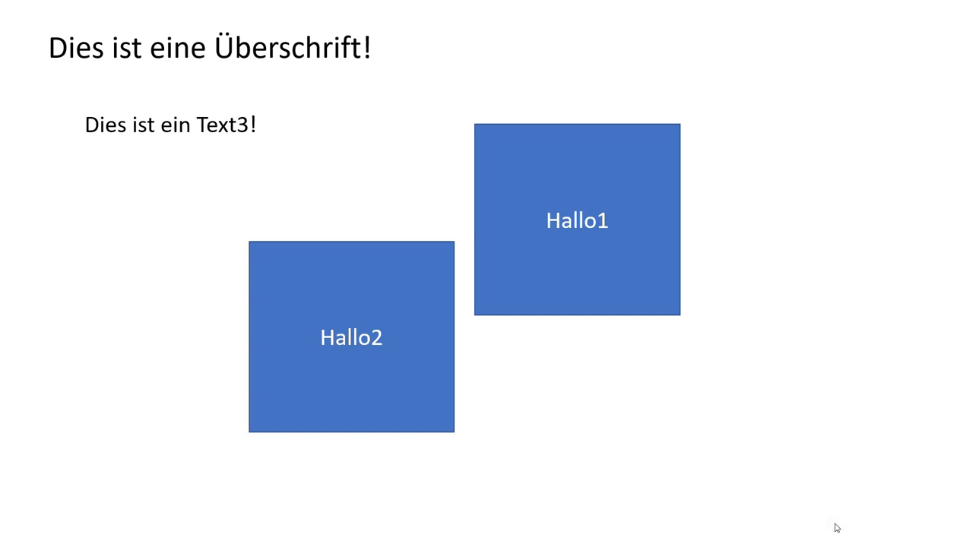
{"action": "left_click", "coordinate": [837, 528]}
{"action": "left_click", "coordinate": [835, 527]}
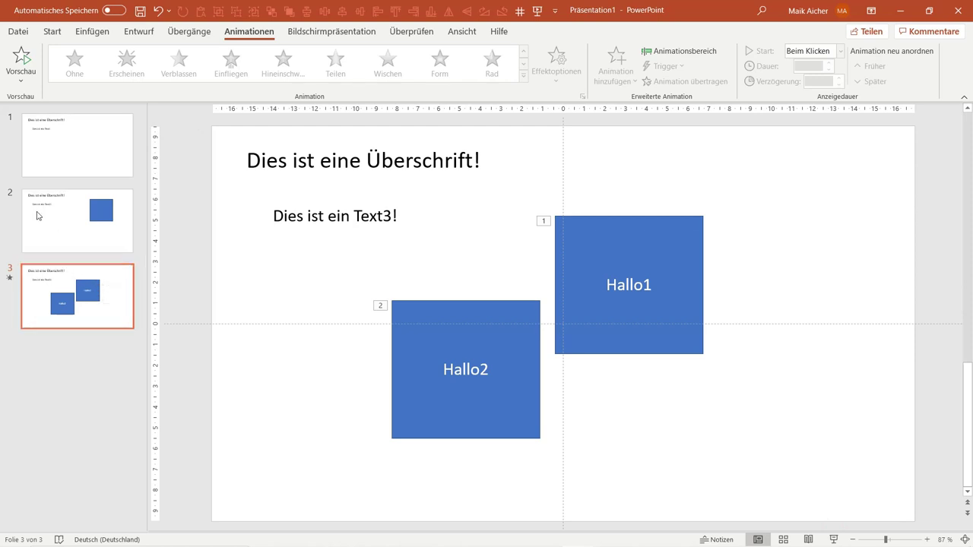
Step: Give slide 3 a Verblassen transition lasting 00,70 seconds, then return to slide 1
{"action": "left_click", "coordinate": [74, 232]}
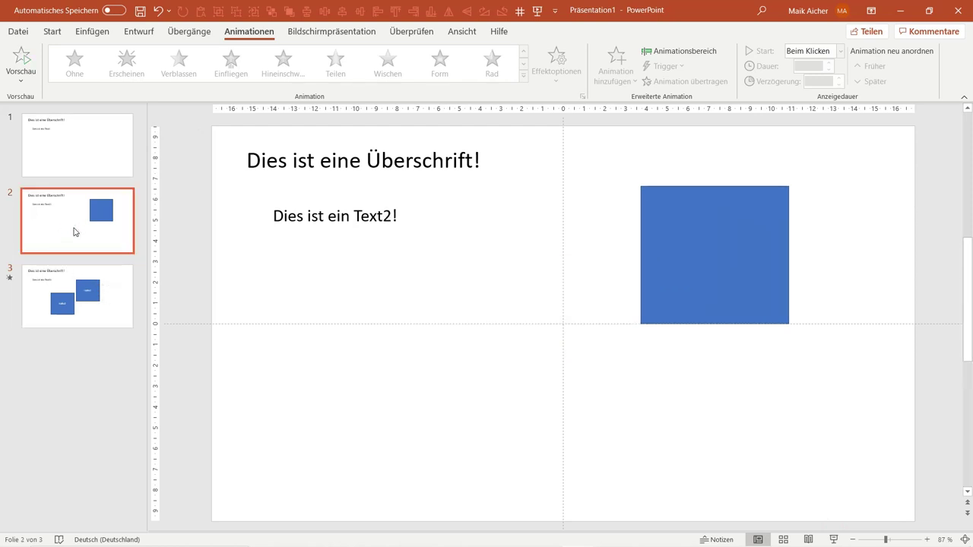
{"action": "left_click", "coordinate": [187, 35]}
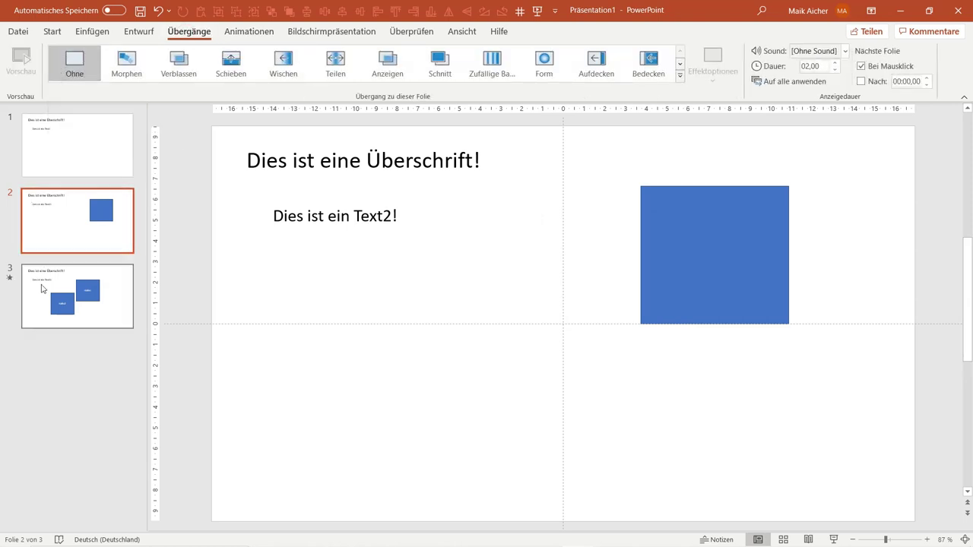
{"action": "left_click", "coordinate": [42, 292]}
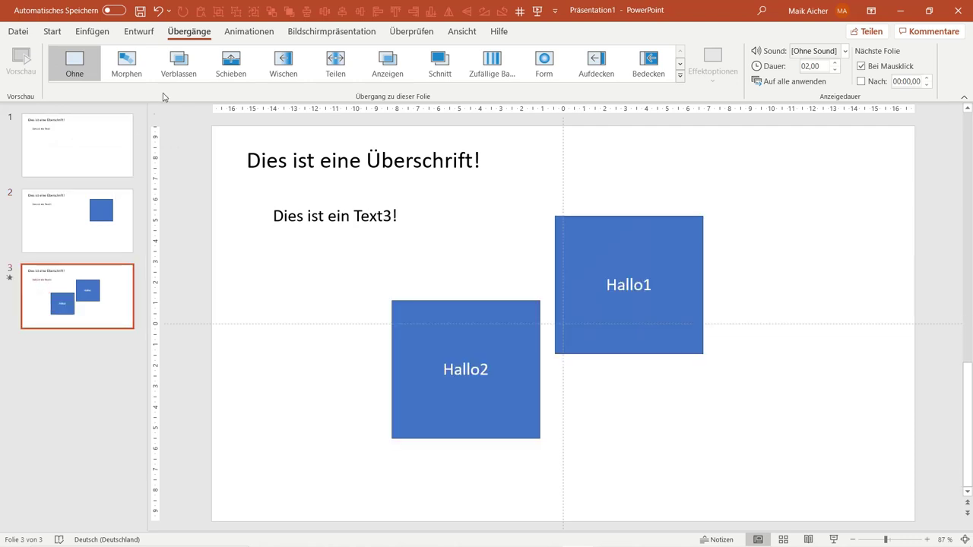
{"action": "left_click", "coordinate": [184, 74]}
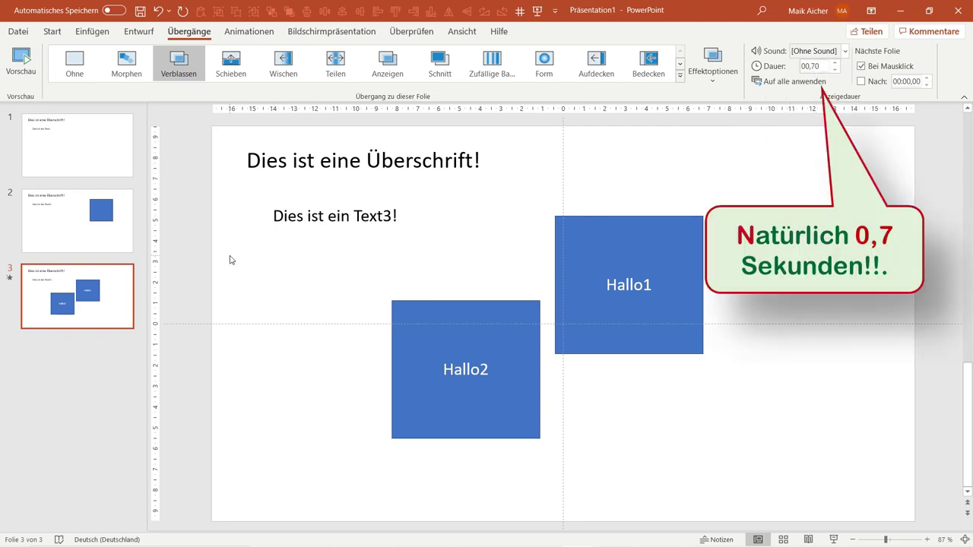
{"action": "left_click", "coordinate": [81, 247]}
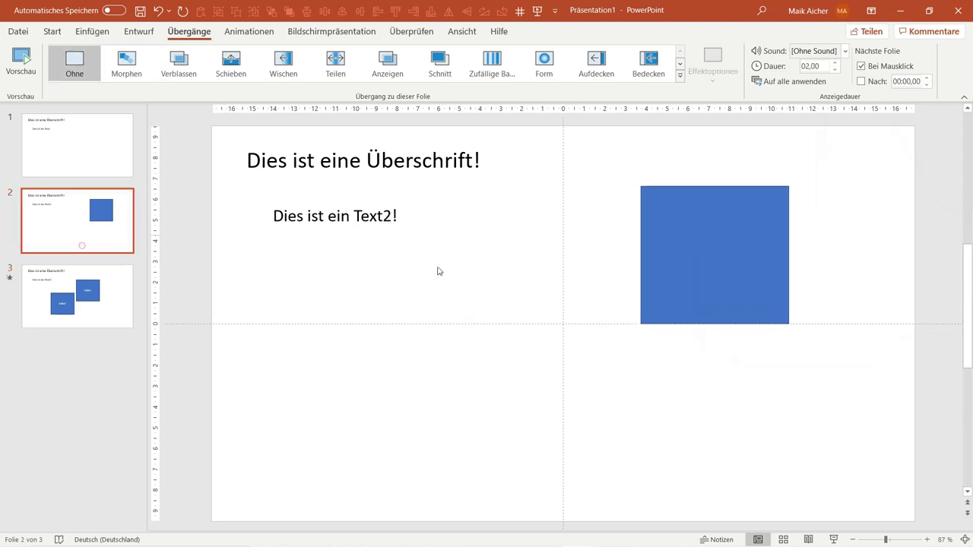
{"action": "left_click", "coordinate": [44, 159]}
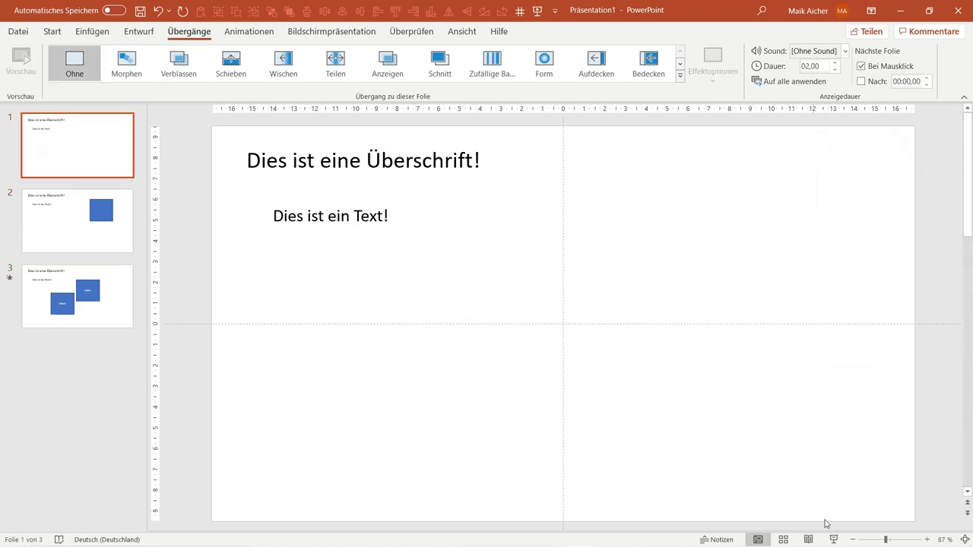
Step: Play the slideshow from slide 1 through the fades and both Hallo box reveals, then exit to editing
{"action": "left_click", "coordinate": [835, 540]}
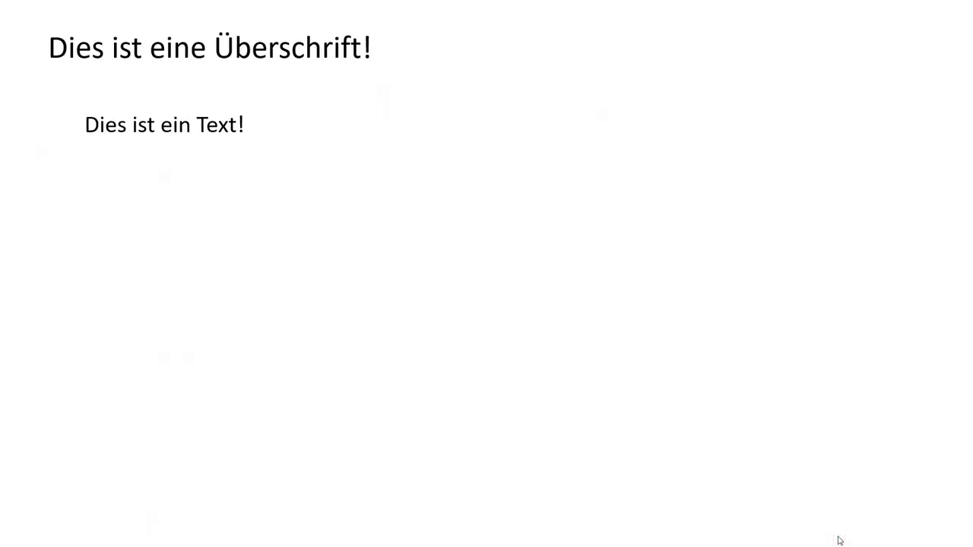
{"action": "left_click", "coordinate": [839, 541]}
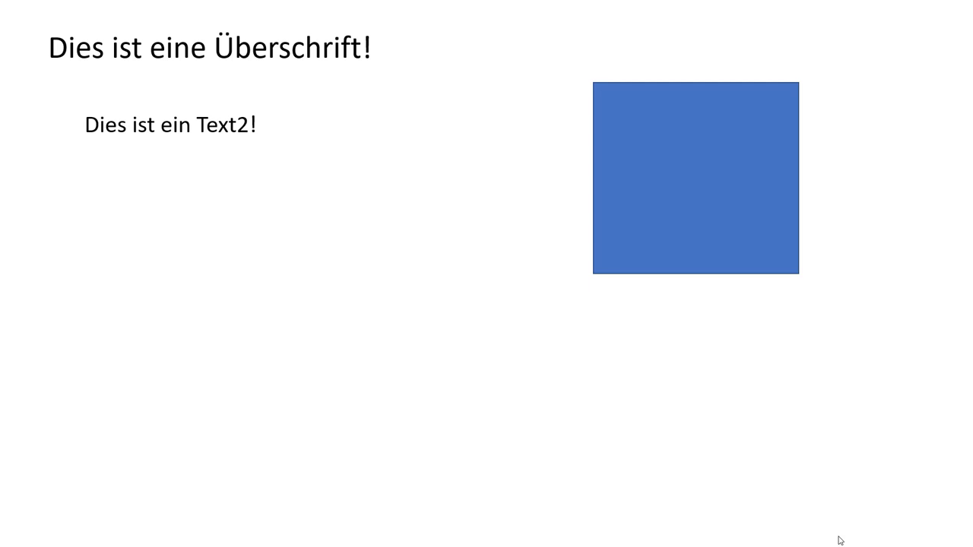
{"action": "left_click", "coordinate": [840, 541]}
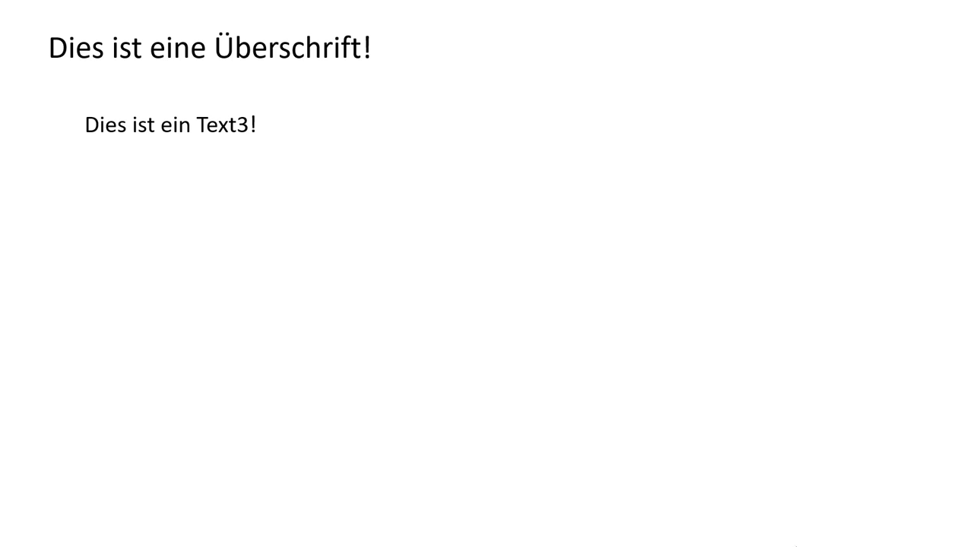
{"action": "left_click", "coordinate": [796, 546]}
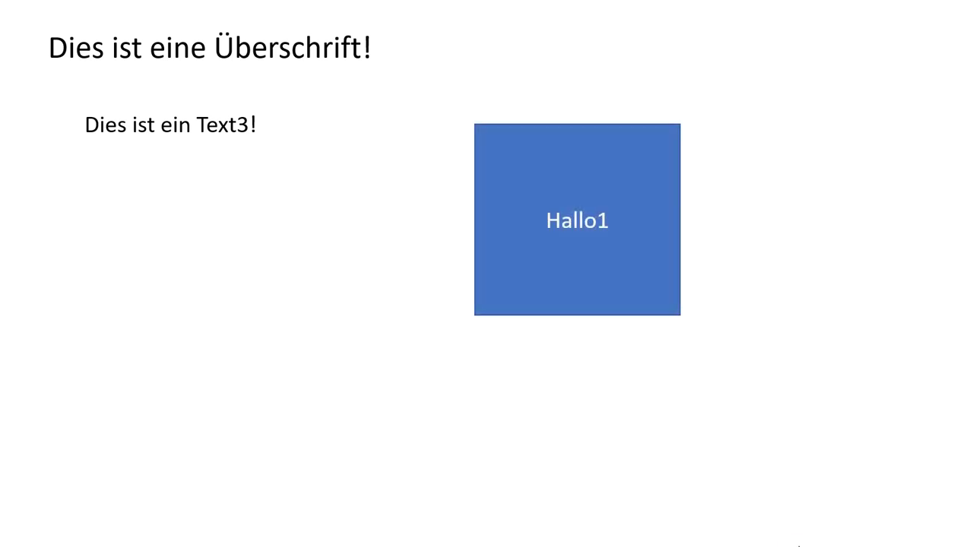
{"action": "left_click", "coordinate": [798, 544]}
{"action": "left_click", "coordinate": [798, 545]}
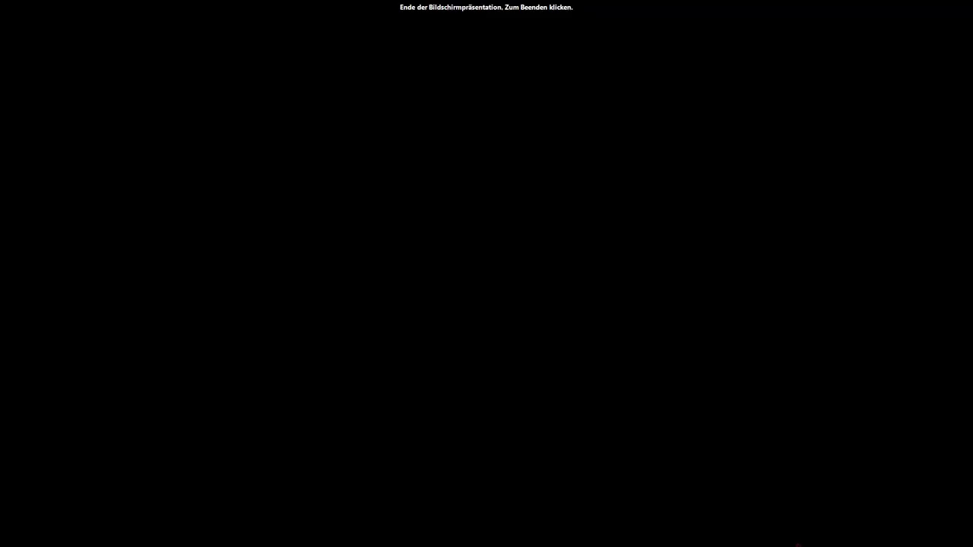
{"action": "left_click", "coordinate": [799, 545]}
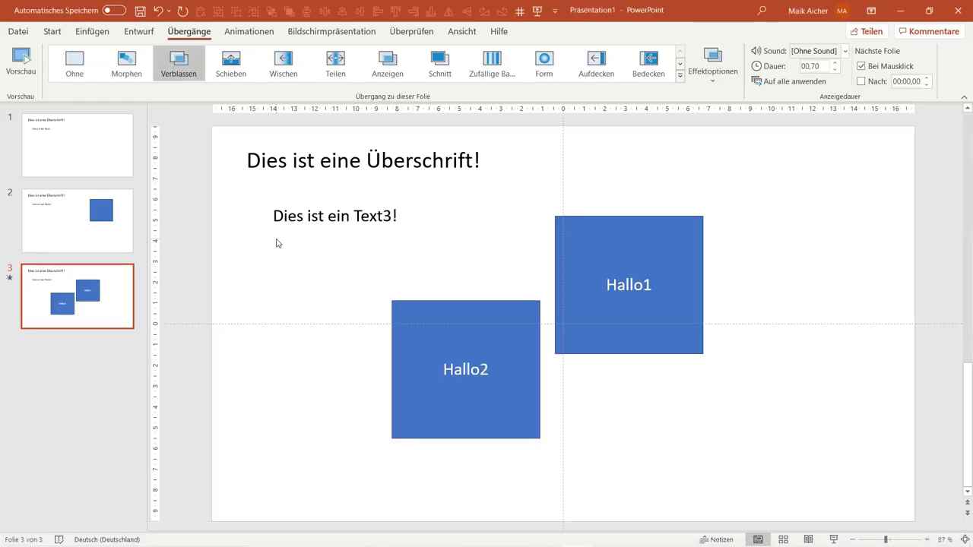
Step: Select slide 1 and start Bildschirmpräsentation aufzeichnen from the Bildschirmpräsentation tab
{"action": "left_click", "coordinate": [100, 144]}
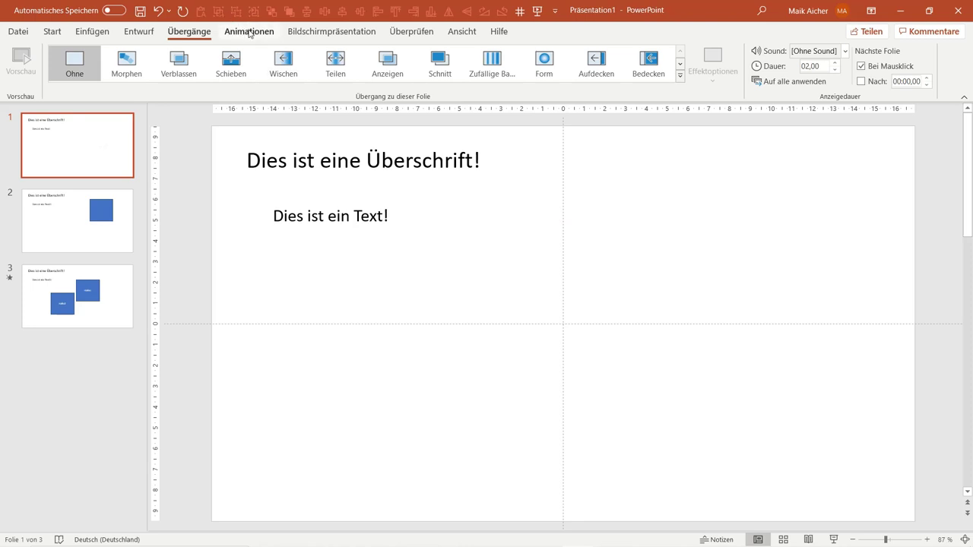
{"action": "left_click", "coordinate": [319, 36]}
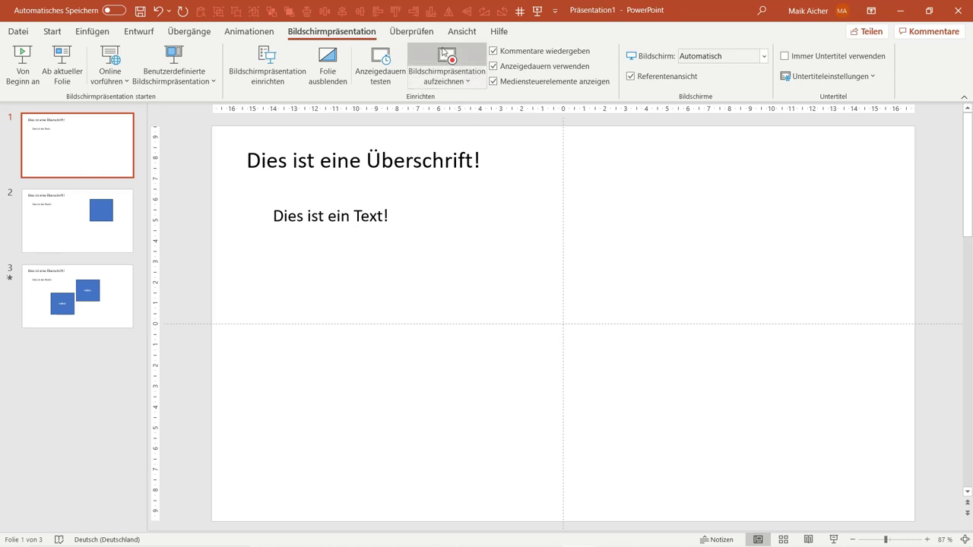
{"action": "left_click", "coordinate": [444, 56]}
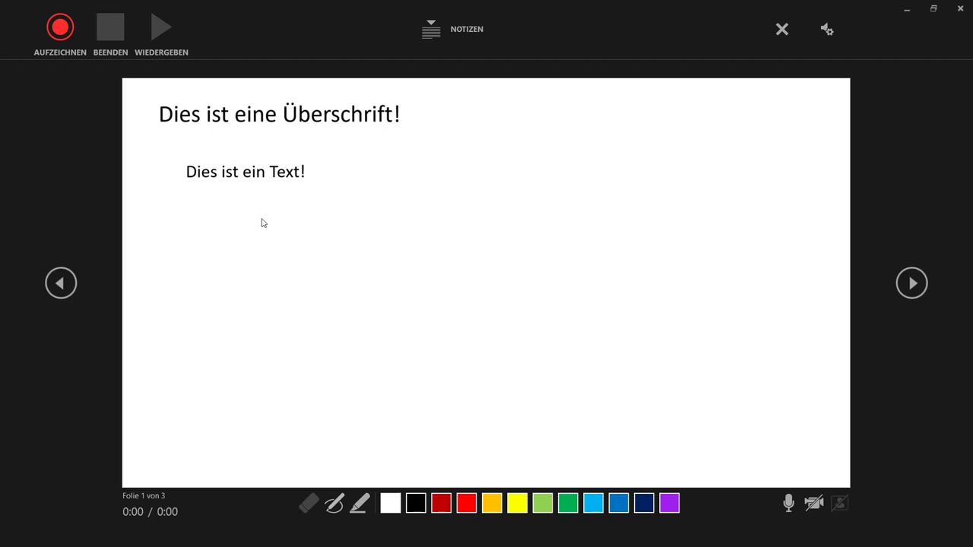
Step: Record a roughly 54-second run through slides 1–3, including the Hallo1 and Hallo2 reveals
{"action": "left_click", "coordinate": [60, 27]}
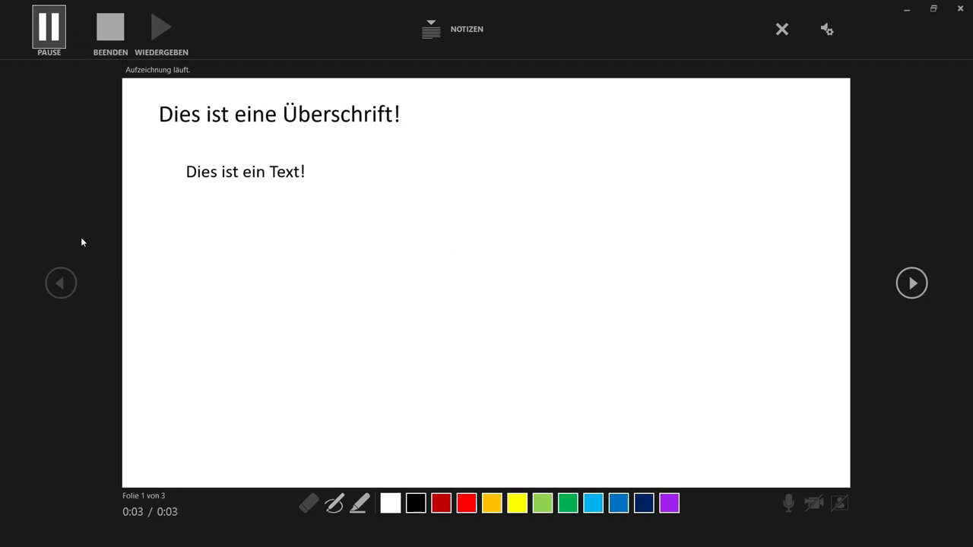
{"action": "left_click", "coordinate": [523, 281]}
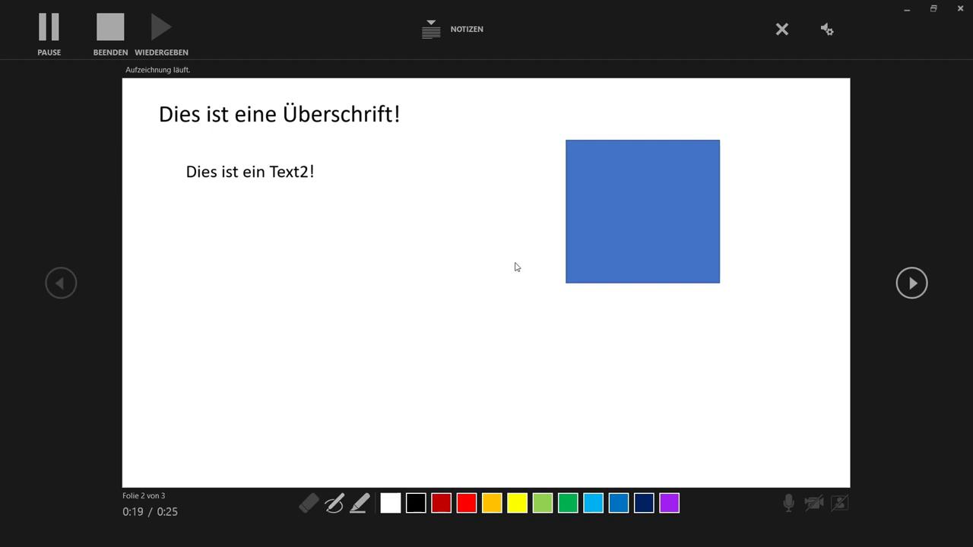
{"action": "left_click", "coordinate": [458, 291]}
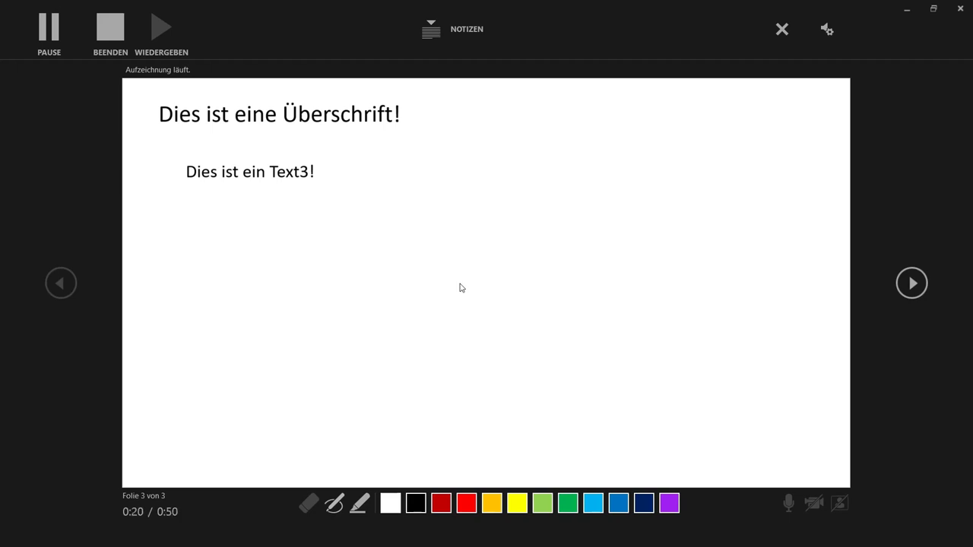
{"action": "left_click", "coordinate": [459, 285]}
{"action": "left_click", "coordinate": [460, 285]}
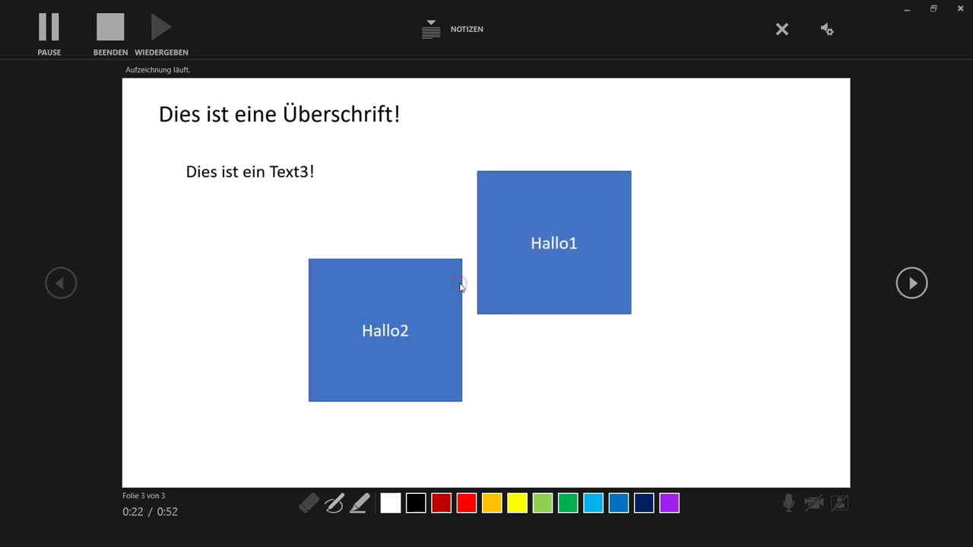
{"action": "left_click", "coordinate": [460, 287]}
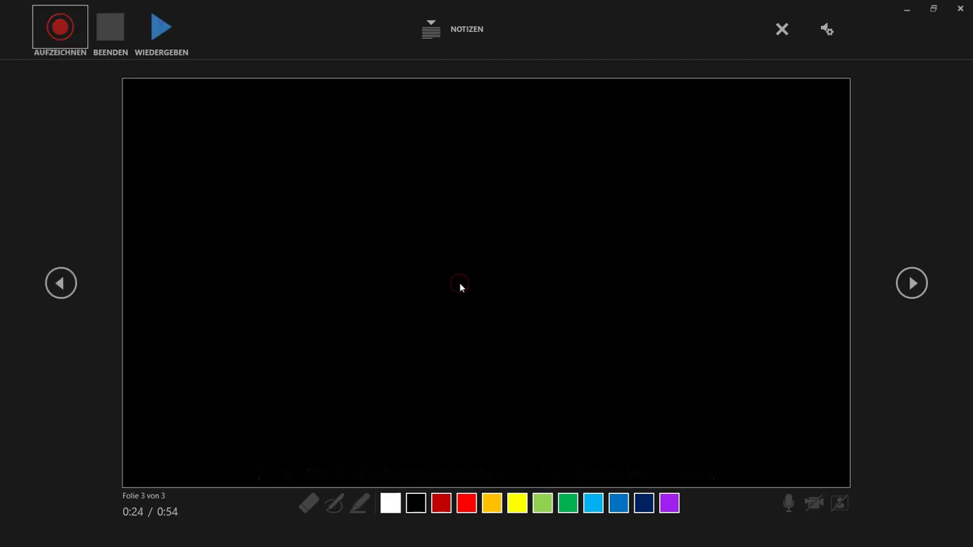
{"action": "left_click", "coordinate": [460, 287]}
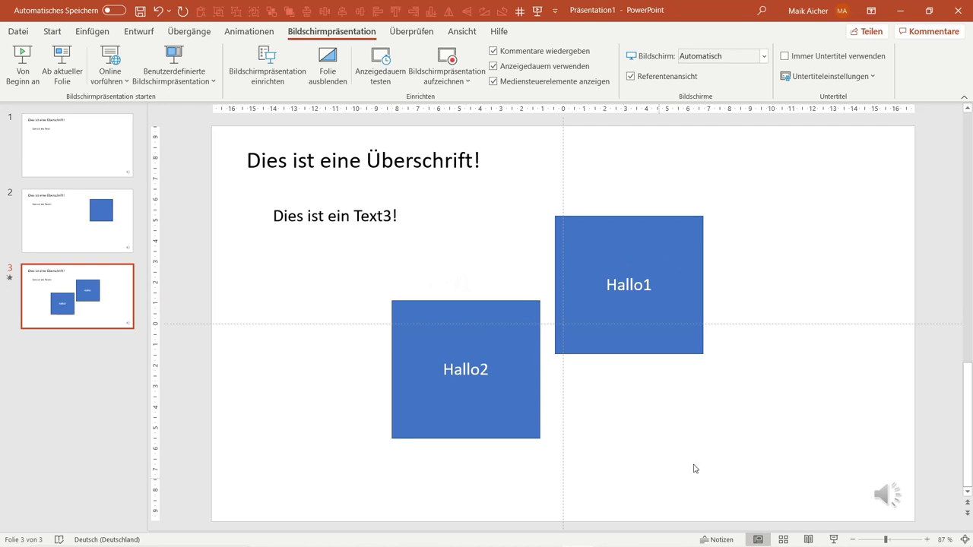
{"action": "mouse_move", "coordinate": [885, 500]}
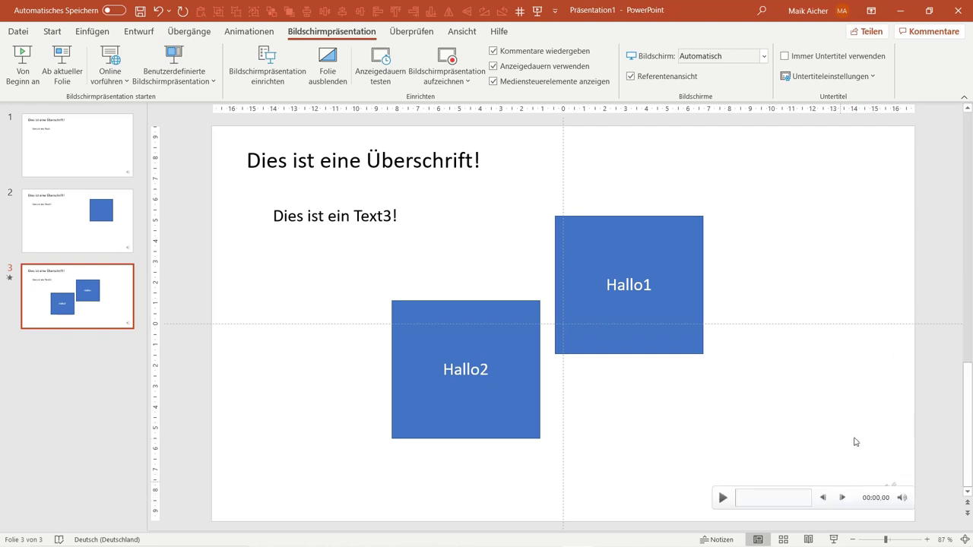
{"action": "left_click", "coordinate": [459, 88]}
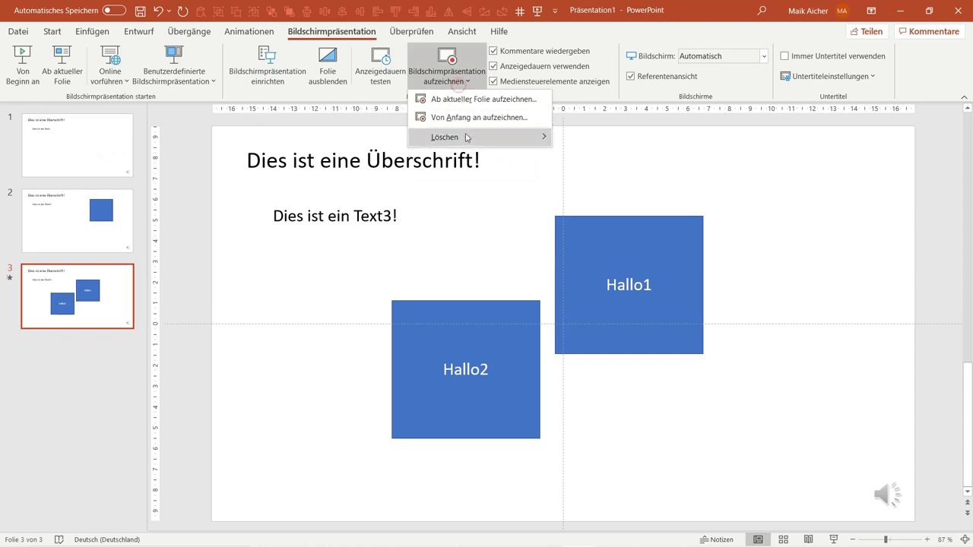
{"action": "mouse_move", "coordinate": [468, 137]}
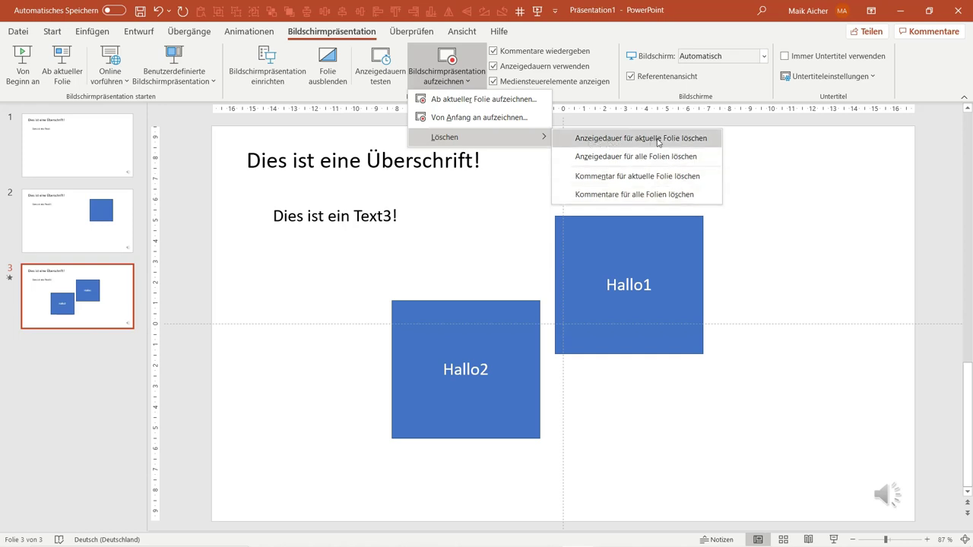
{"action": "left_click", "coordinate": [898, 225]}
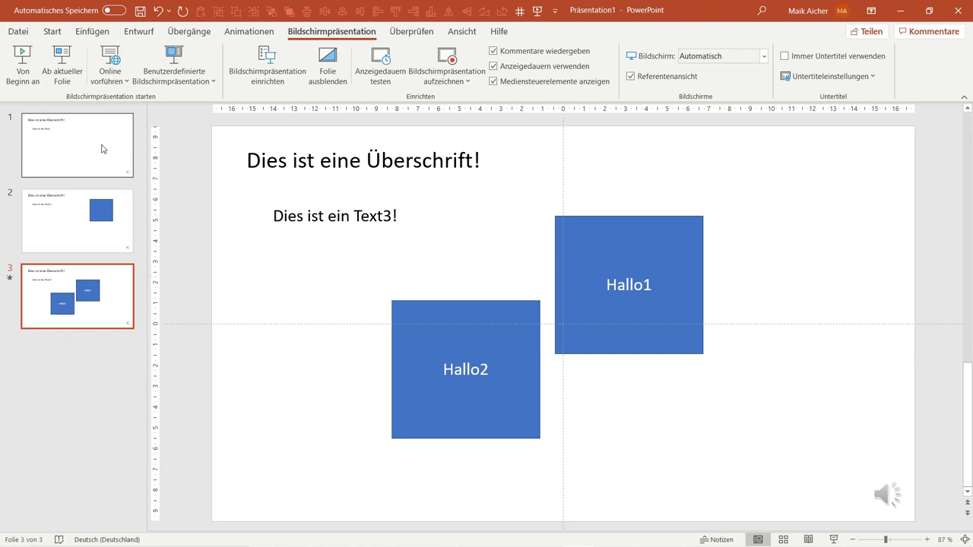
Step: Preview the slideshow from slide 1 to slide 2, then open the Bildschirmpräsentation aufzeichnen dropdown
{"action": "left_click", "coordinate": [102, 148]}
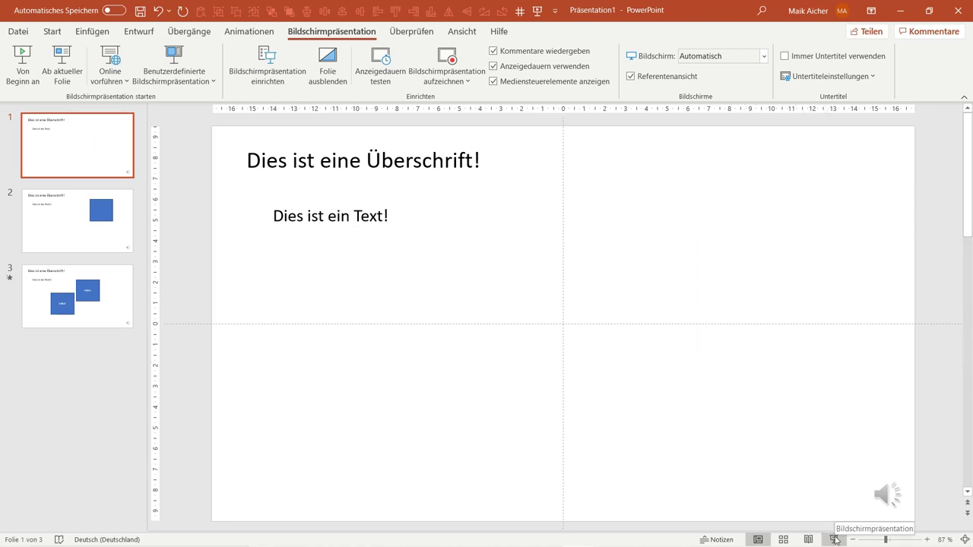
{"action": "left_click", "coordinate": [835, 540]}
{"action": "left_click", "coordinate": [836, 540]}
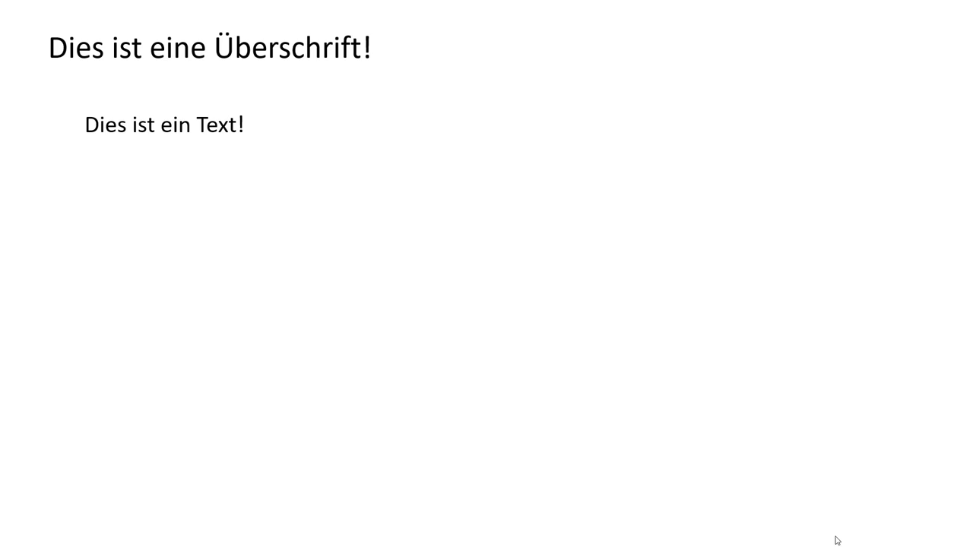
{"action": "left_click", "coordinate": [836, 540]}
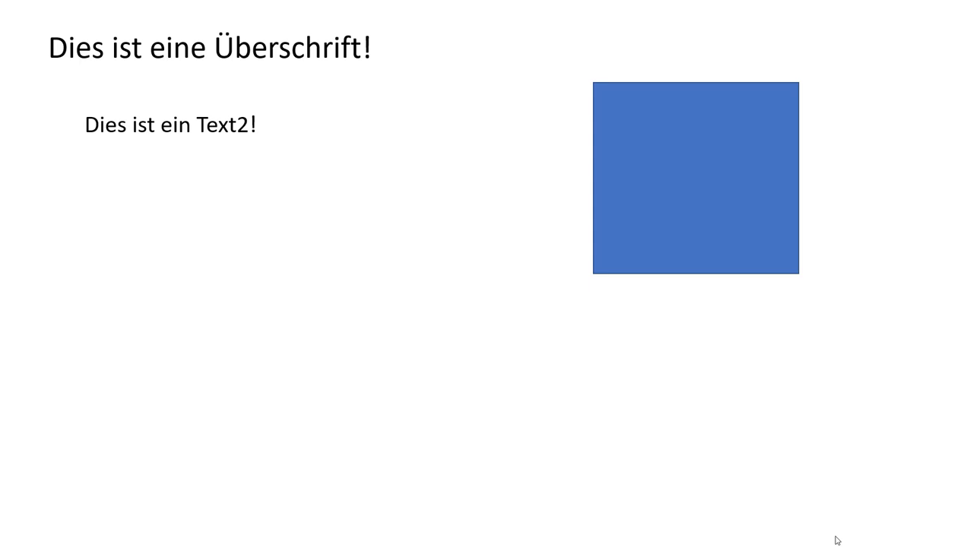
{"action": "key", "text": "Escape"}
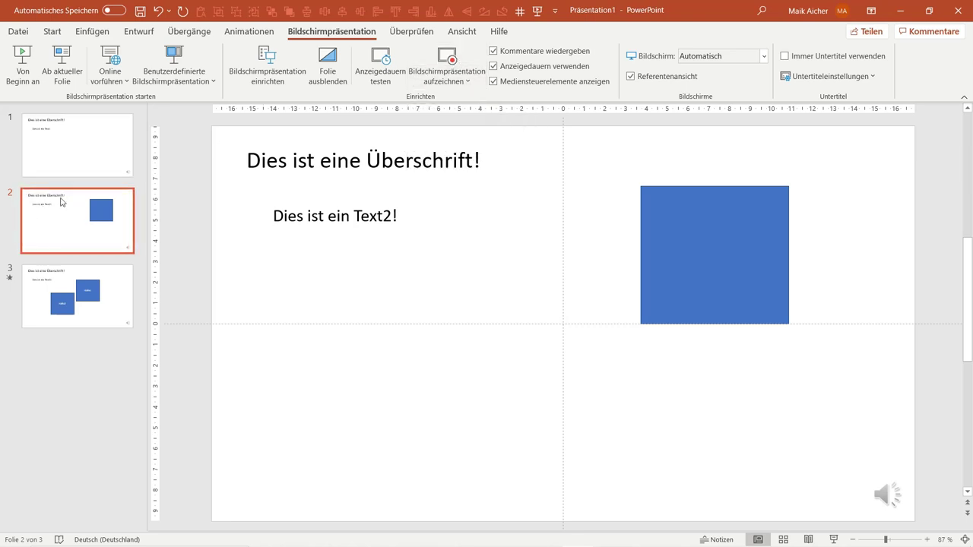
{"action": "left_click", "coordinate": [461, 82]}
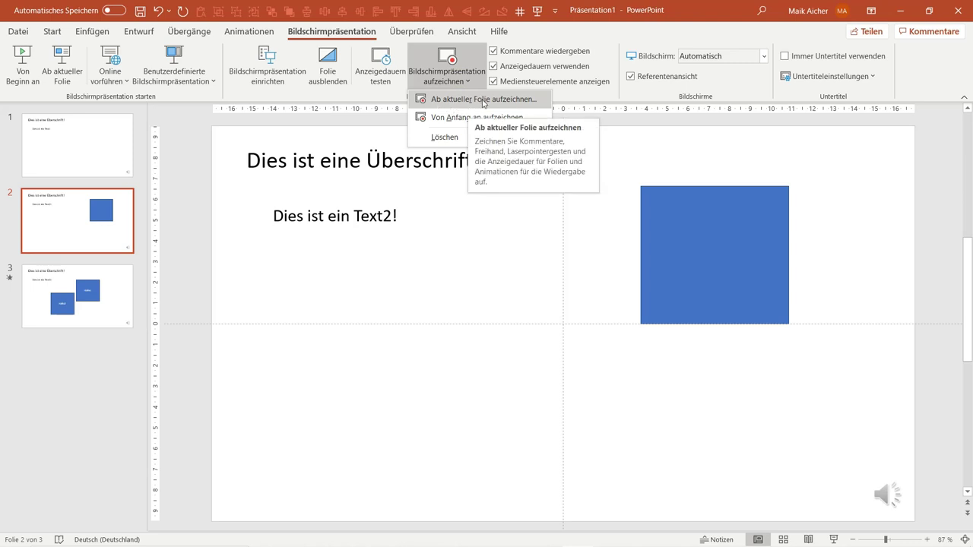
Step: Choose 'Ab aktueller Folie aufzeichnen...' to record starting from slide 2
{"action": "left_click", "coordinate": [483, 100]}
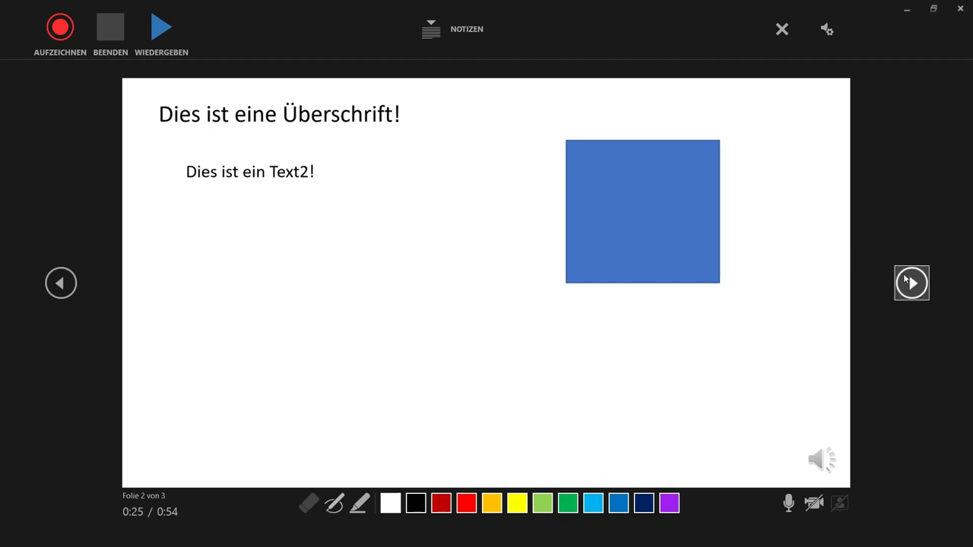
Step: Advance the recording view to the Hallo1/Hallo2 slide 3, then leave it with Esc
{"action": "left_click", "coordinate": [901, 281]}
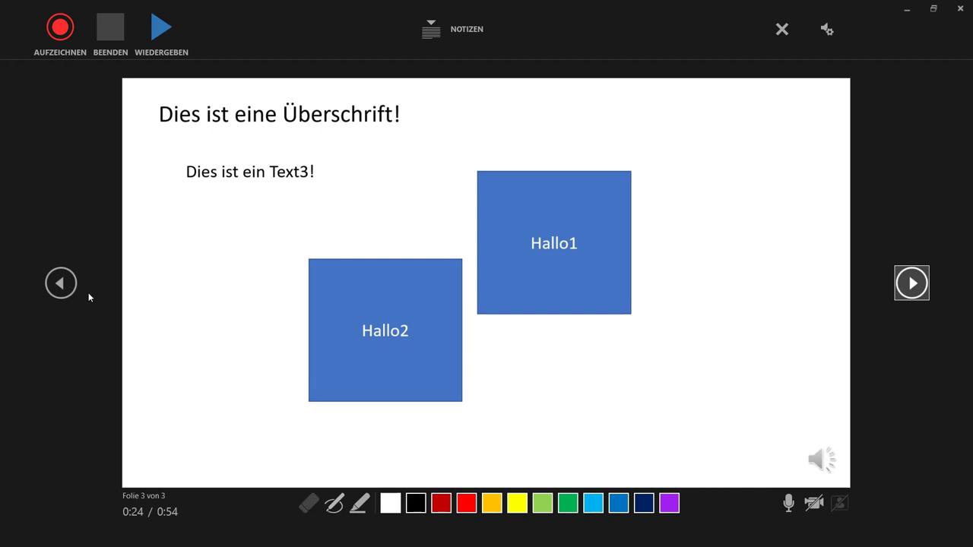
{"action": "key", "text": "Escape"}
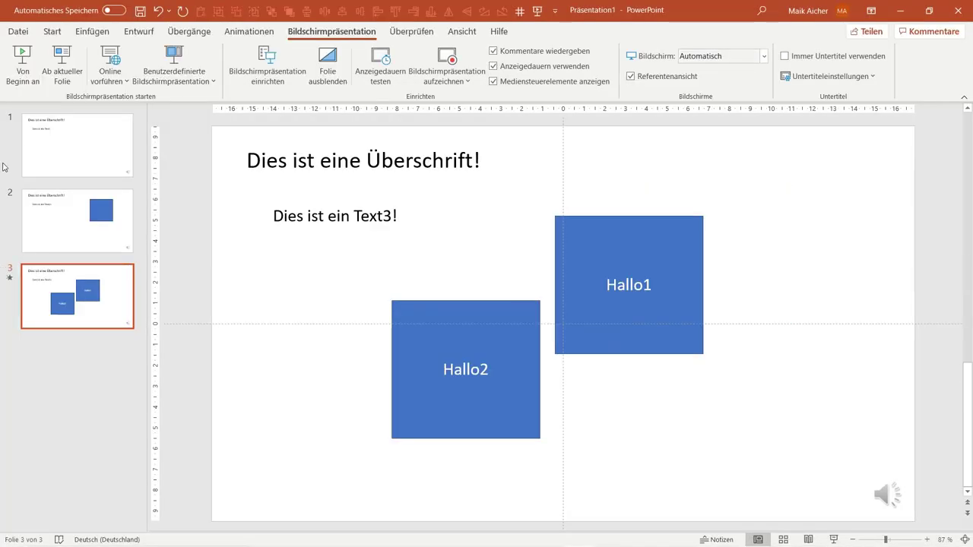
Step: Paste a copy of slide 2 after it, then record from the current slide 2
{"action": "left_click", "coordinate": [53, 235]}
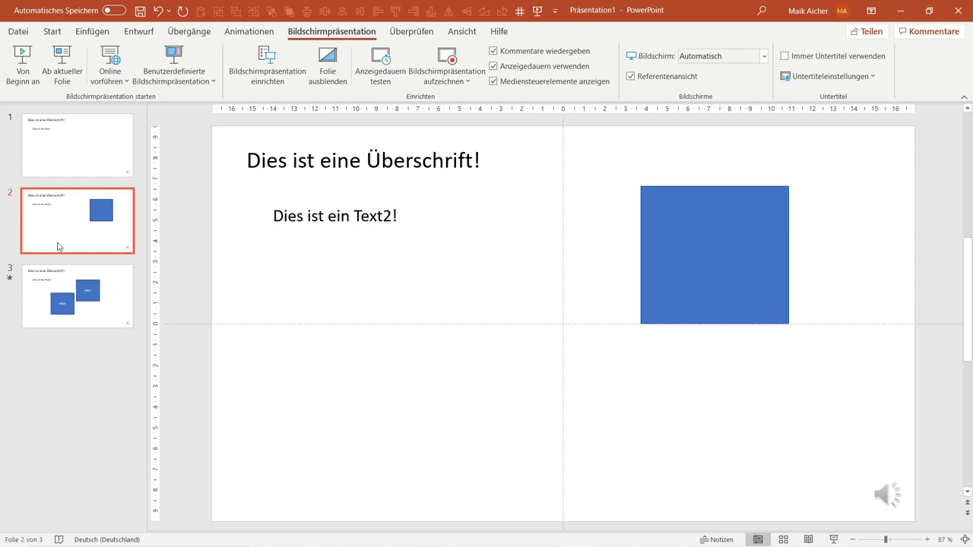
{"action": "key", "text": "ctrl+v"}
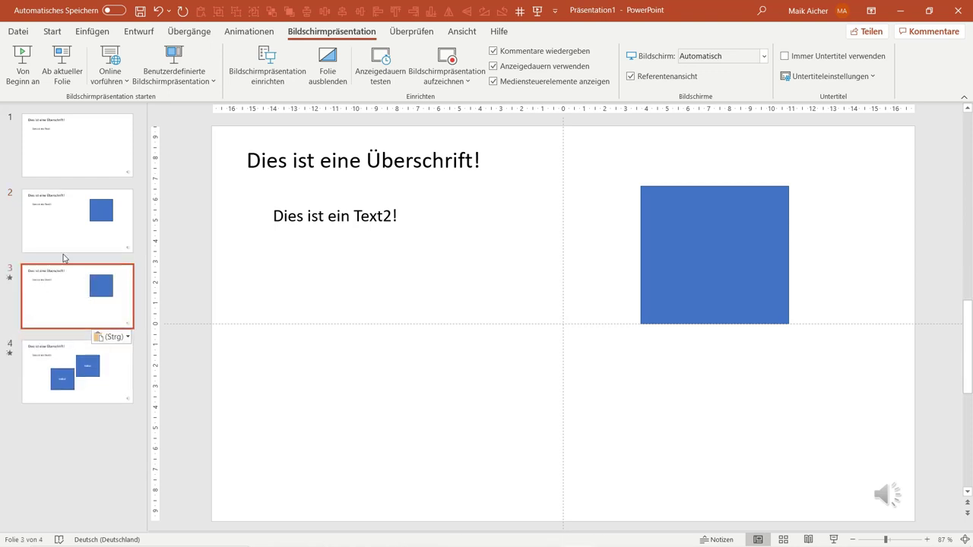
{"action": "left_click", "coordinate": [66, 245]}
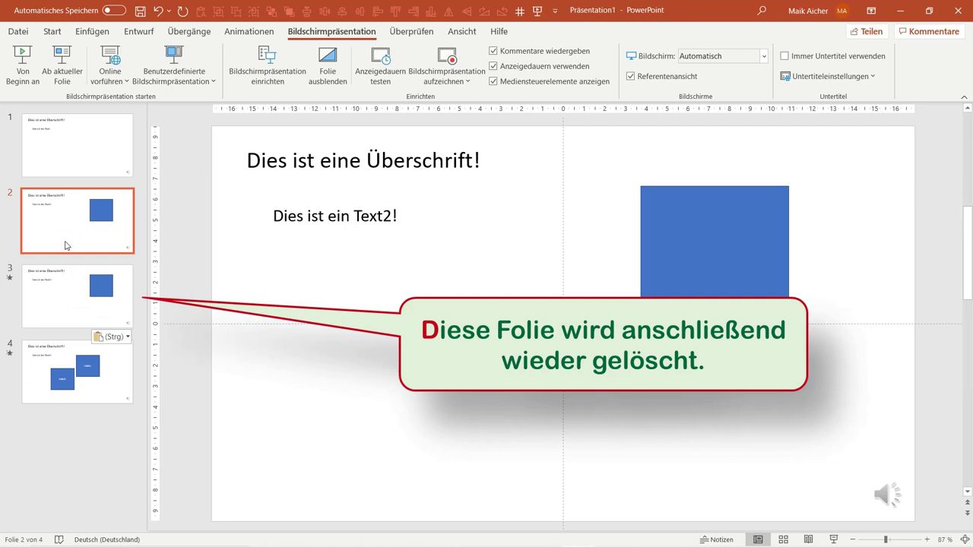
{"action": "left_click", "coordinate": [454, 76]}
{"action": "left_click", "coordinate": [454, 98]}
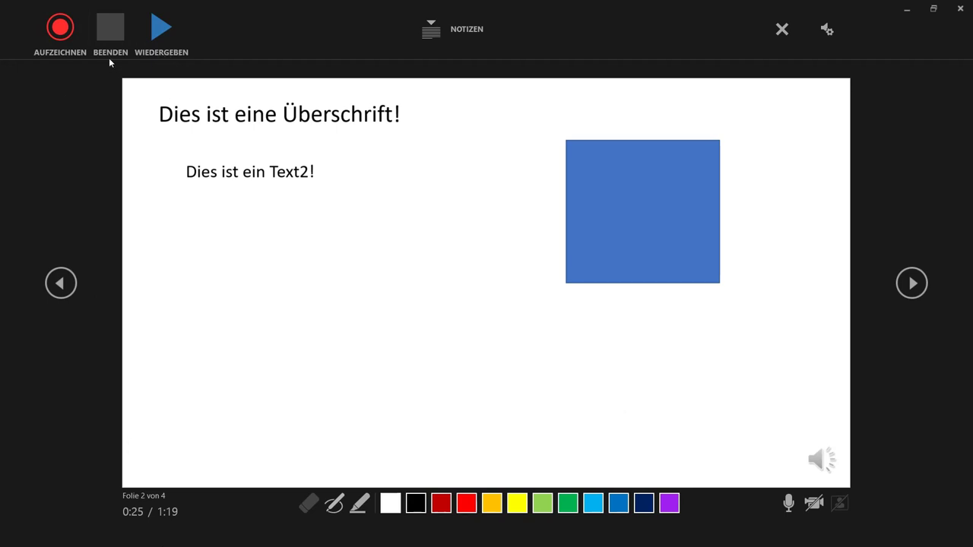
Step: Record timings from slide 2 into the duplicate slide, stop with Beenden and exit with Esc
{"action": "left_click", "coordinate": [66, 35]}
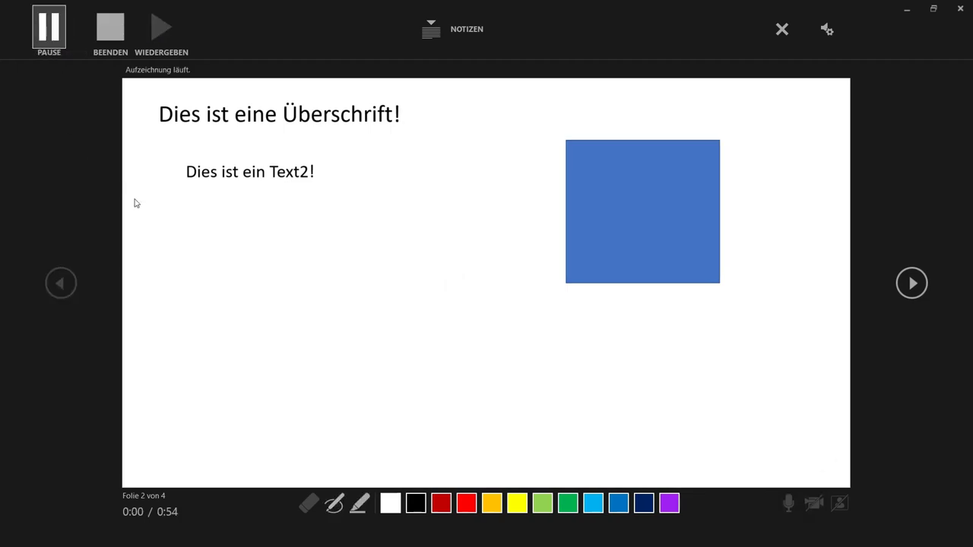
{"action": "left_click", "coordinate": [160, 218]}
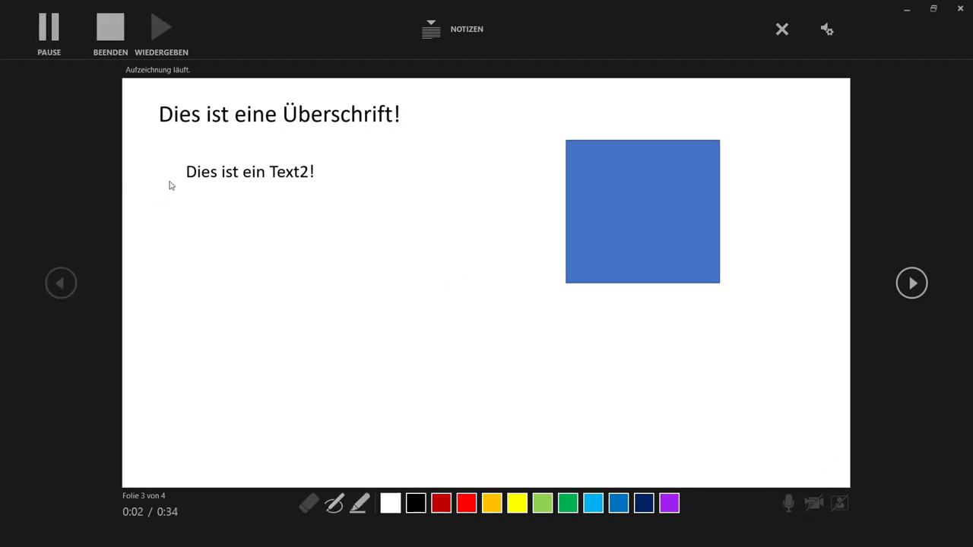
{"action": "left_click", "coordinate": [118, 28]}
{"action": "key", "text": "Escape"}
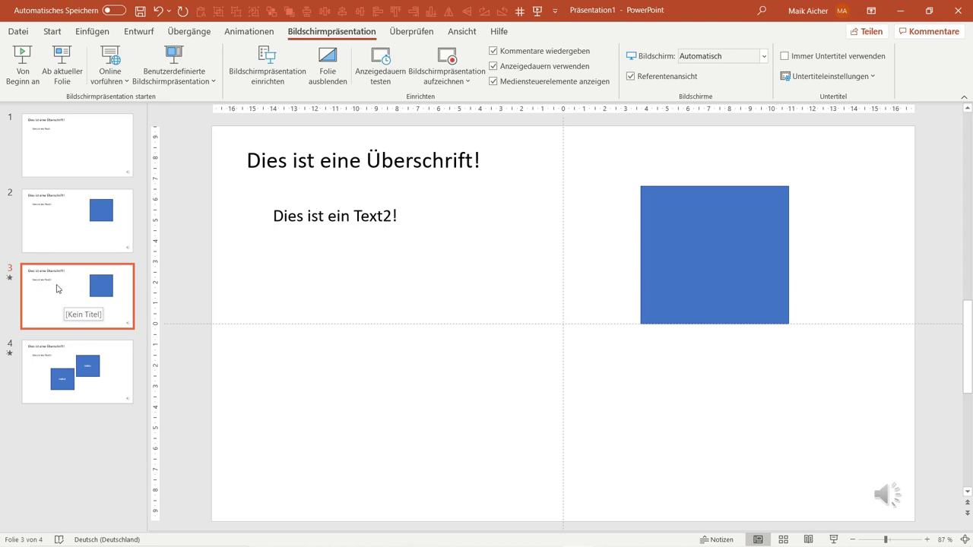
Step: Delete the duplicate slide 3, then select the Hallo1/Hallo2 slide and clear the selection
{"action": "key", "text": "Delete"}
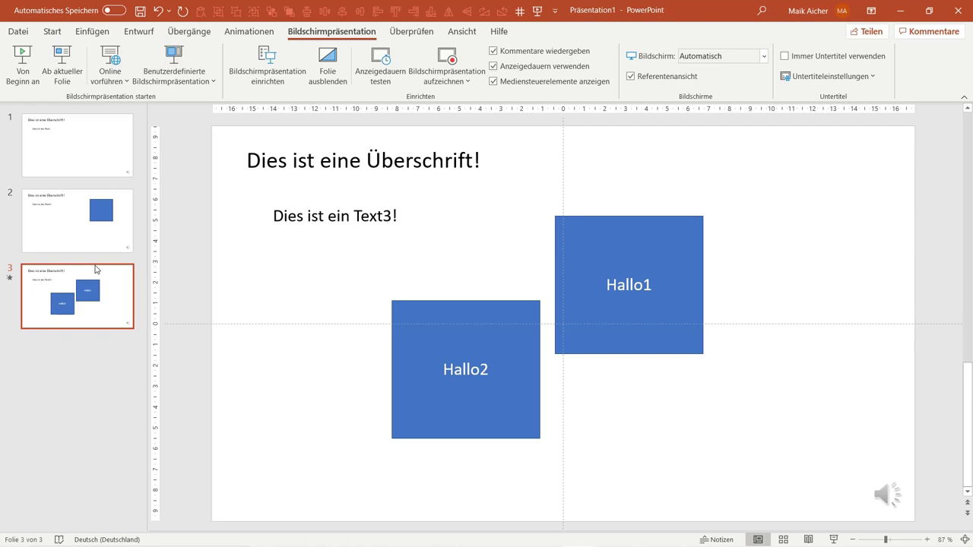
{"action": "left_click", "coordinate": [101, 304]}
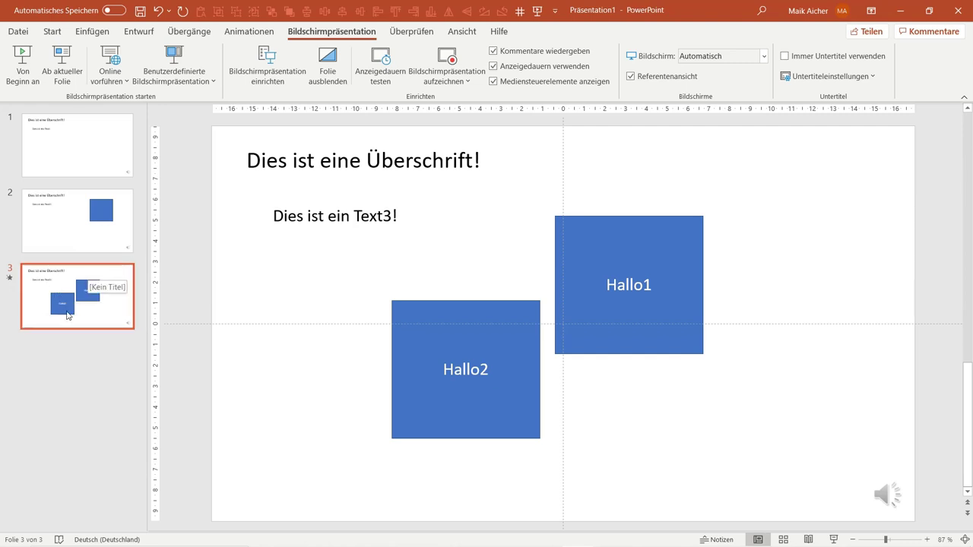
{"action": "left_click", "coordinate": [78, 352]}
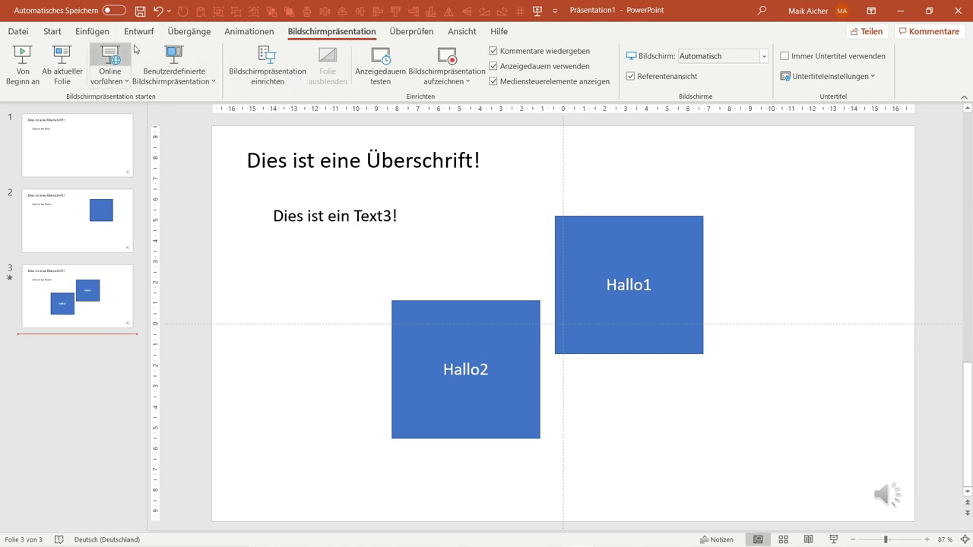
Step: Open Datei > Exportieren > Video erstellen, showing Full HD (1080p) with recorded timings
{"action": "left_click", "coordinate": [19, 31]}
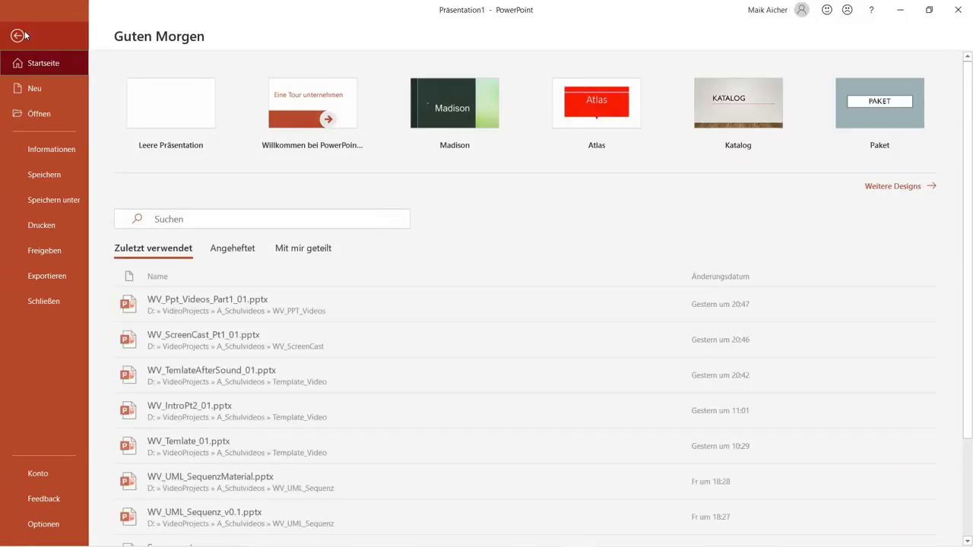
{"action": "left_click", "coordinate": [47, 276]}
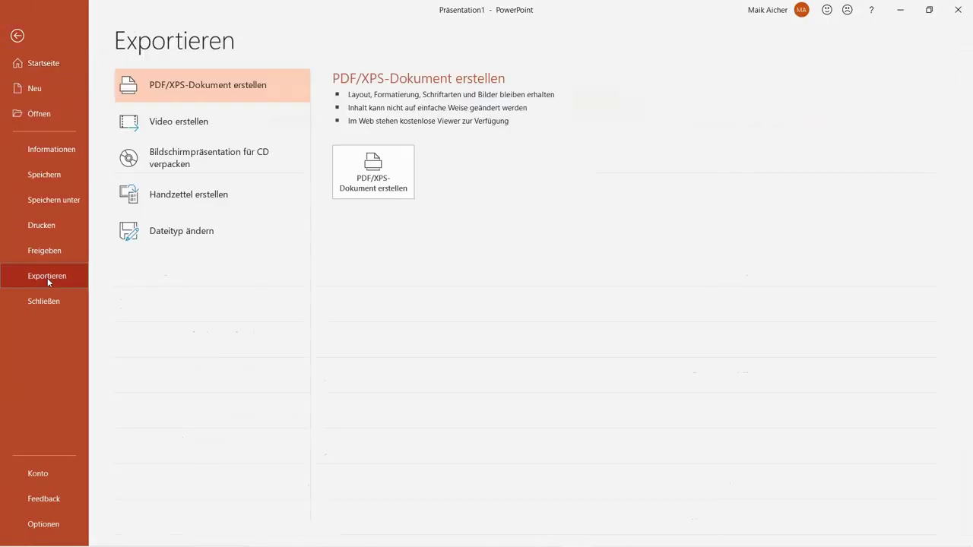
{"action": "left_click", "coordinate": [210, 123]}
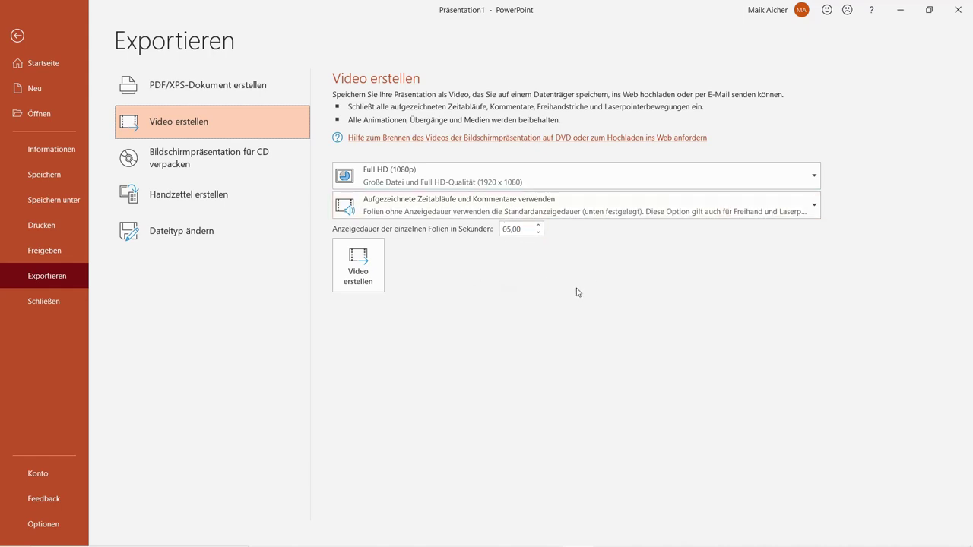
Step: Browse the save location to Volume (D:) > VideoProjects > A_Schulvideos > WV_PPT_Videos
{"action": "left_click", "coordinate": [360, 286]}
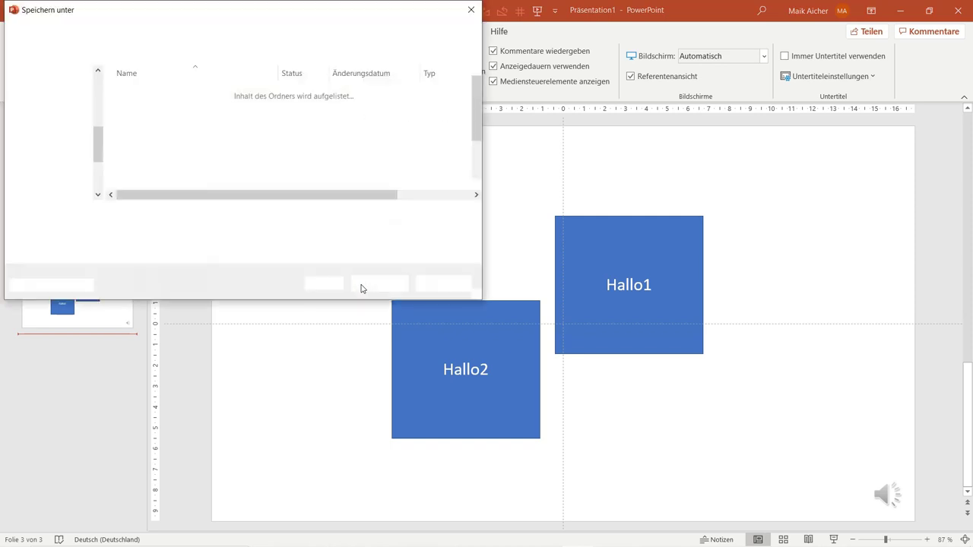
{"action": "scroll", "coordinate": [46, 182], "scroll_direction": "down", "scroll_amount": 2}
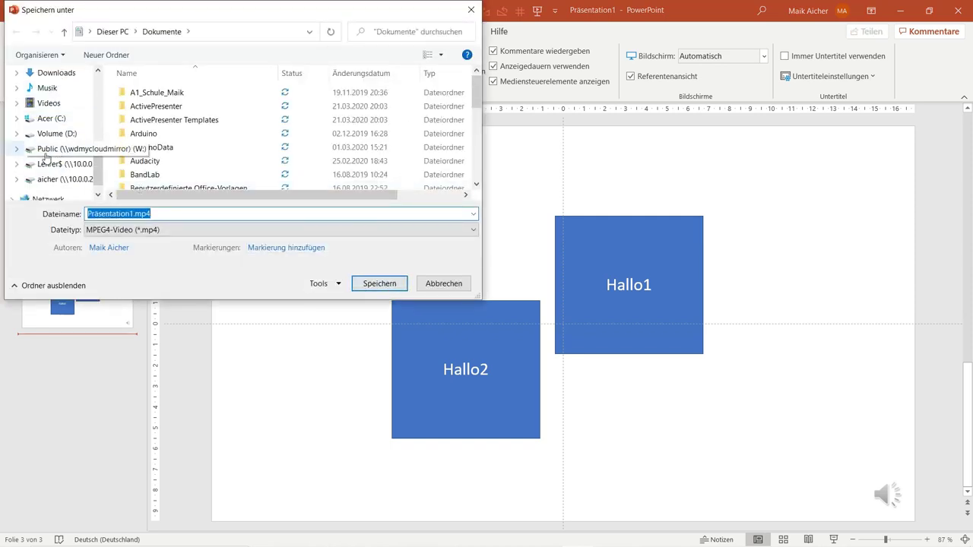
{"action": "left_click", "coordinate": [38, 134]}
{"action": "scroll", "coordinate": [156, 129], "scroll_direction": "down", "scroll_amount": 1}
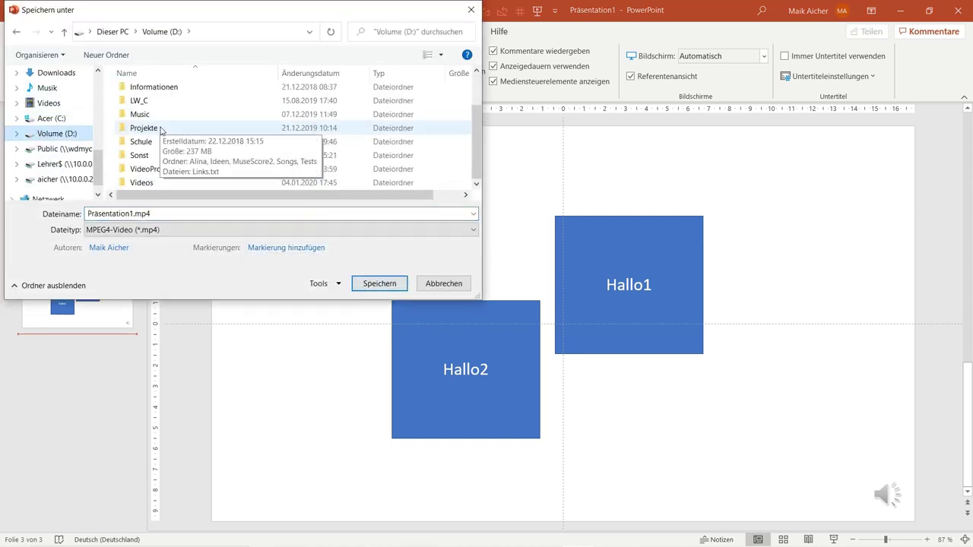
{"action": "double_click", "coordinate": [152, 169]}
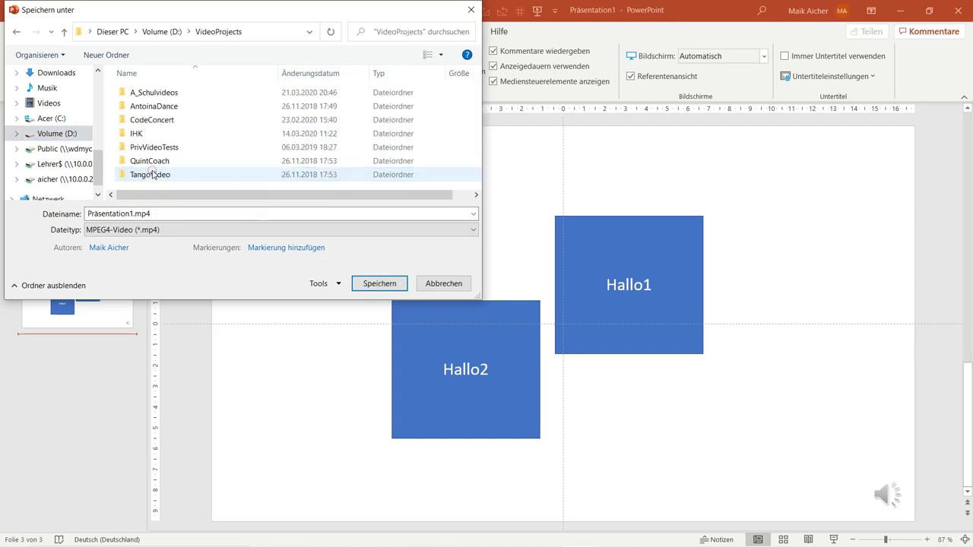
{"action": "left_click", "coordinate": [152, 94]}
{"action": "double_click", "coordinate": [152, 95]}
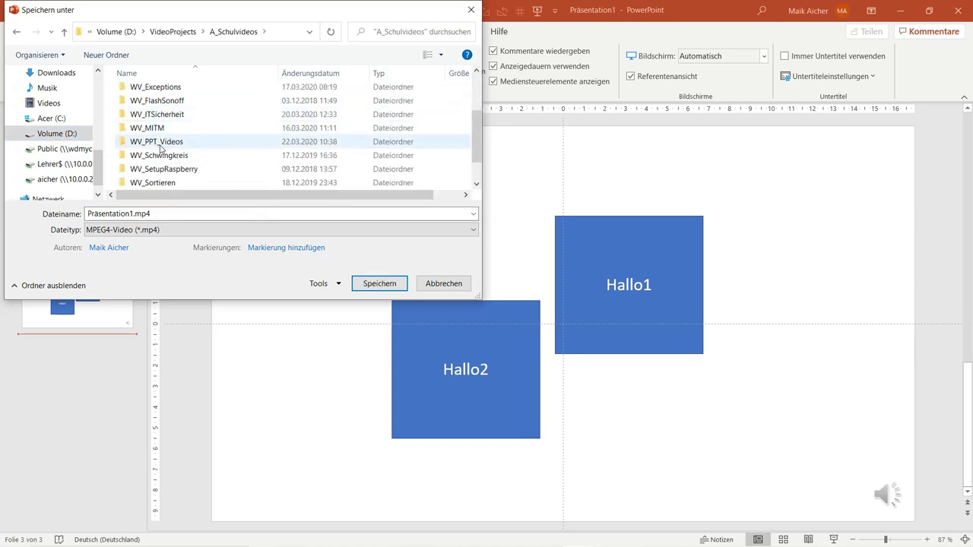
{"action": "double_click", "coordinate": [159, 145]}
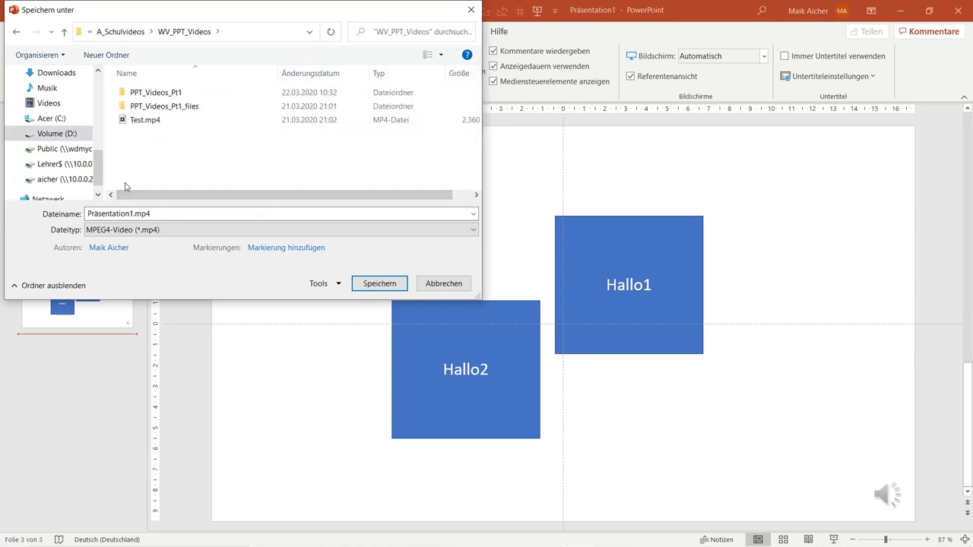
Step: Replace Präsentation1 with PPT_Part1_Uebung and save to start creating the MP4 video
{"action": "left_click", "coordinate": [134, 213]}
{"action": "double_click", "coordinate": [134, 214]}
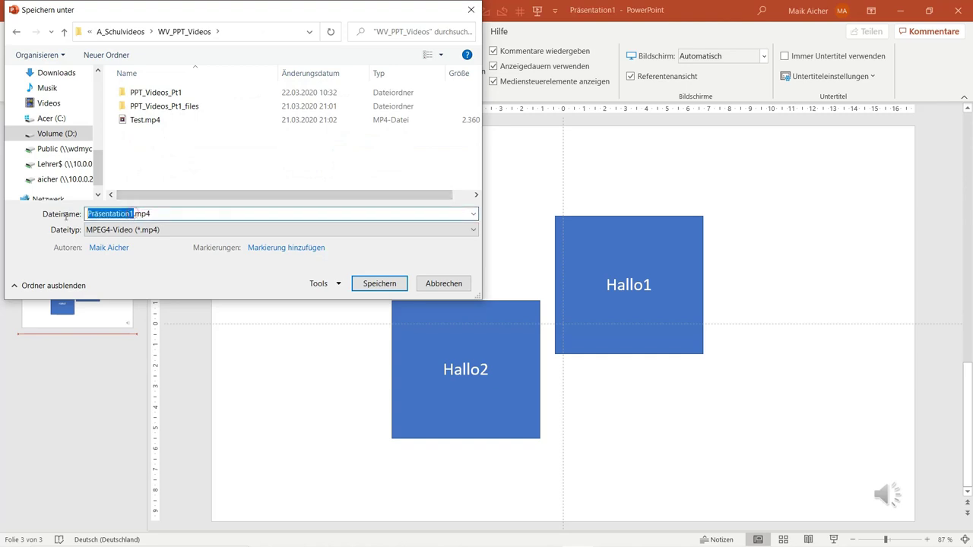
{"action": "type", "text": "P"}
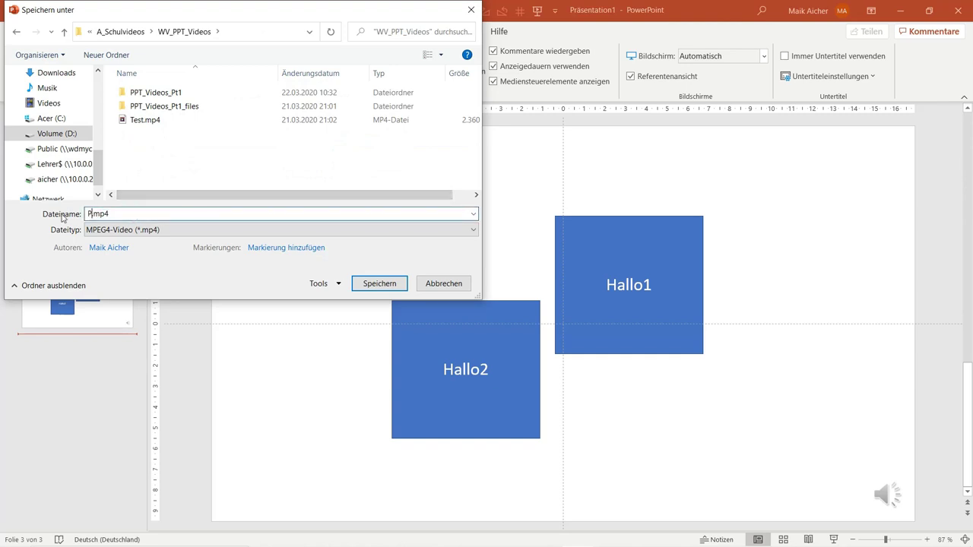
{"action": "type", "text": "PT_Pa"}
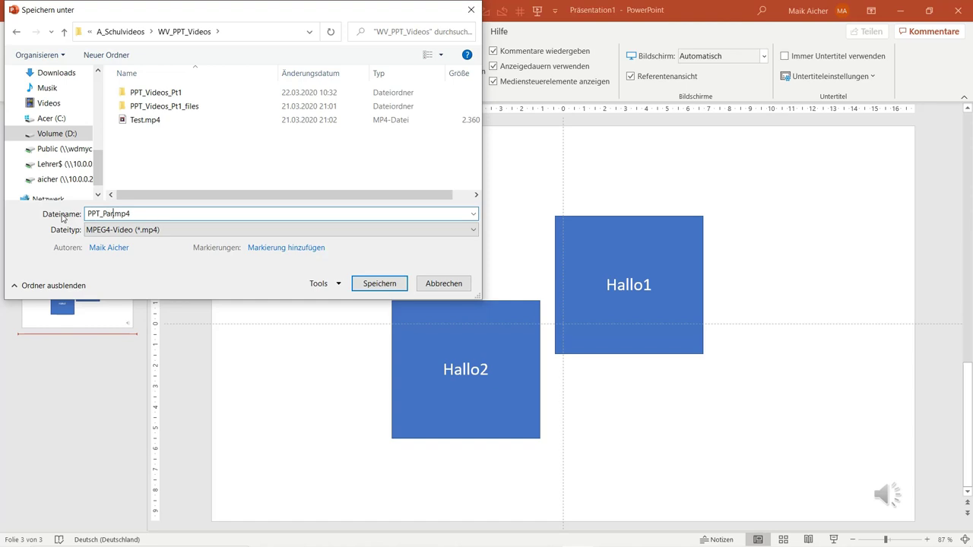
{"action": "type", "text": "rt1_"}
{"action": "type", "text": "Uebung"}
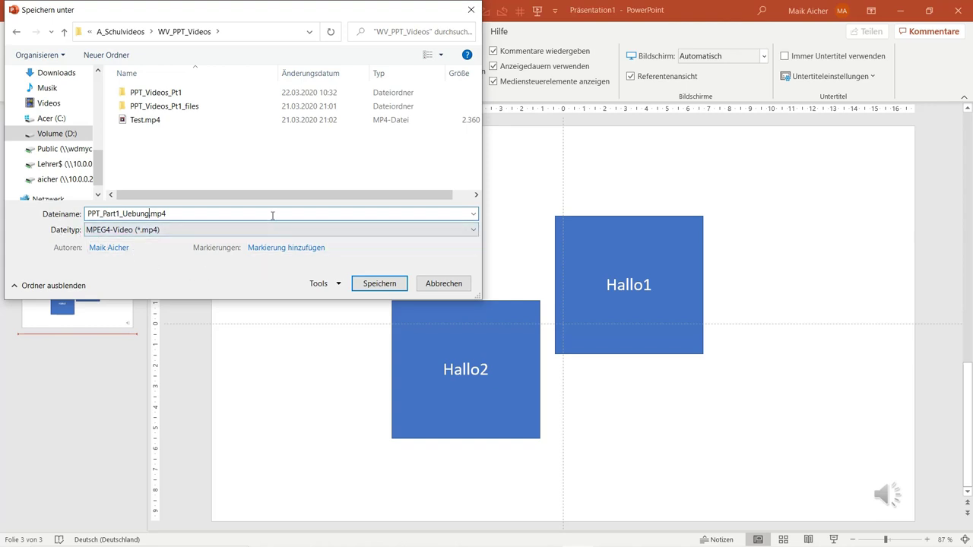
{"action": "left_click", "coordinate": [369, 292]}
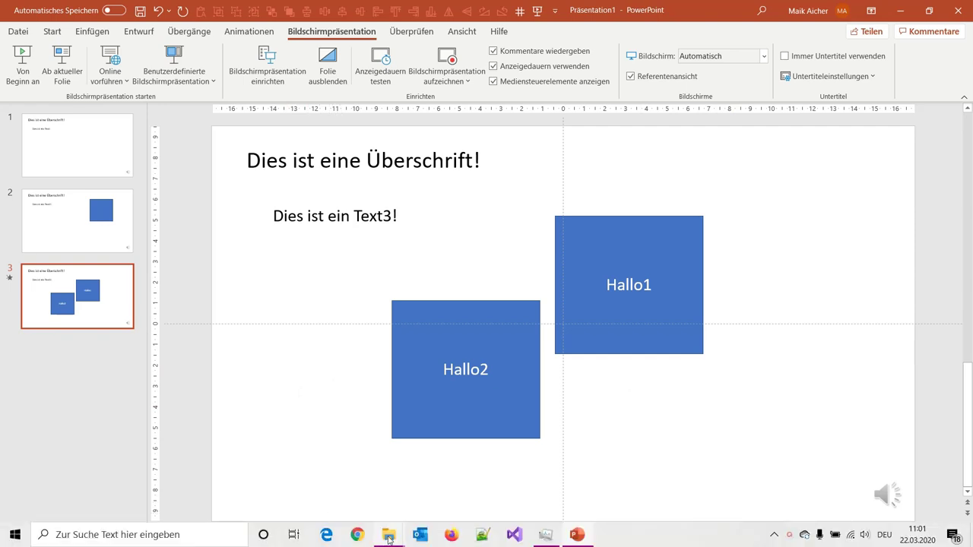
Step: Bring the WV_PPT_Videos folder forward and play the exported PPT_Part1_Uebung.mp4 video
{"action": "mouse_move", "coordinate": [388, 536]}
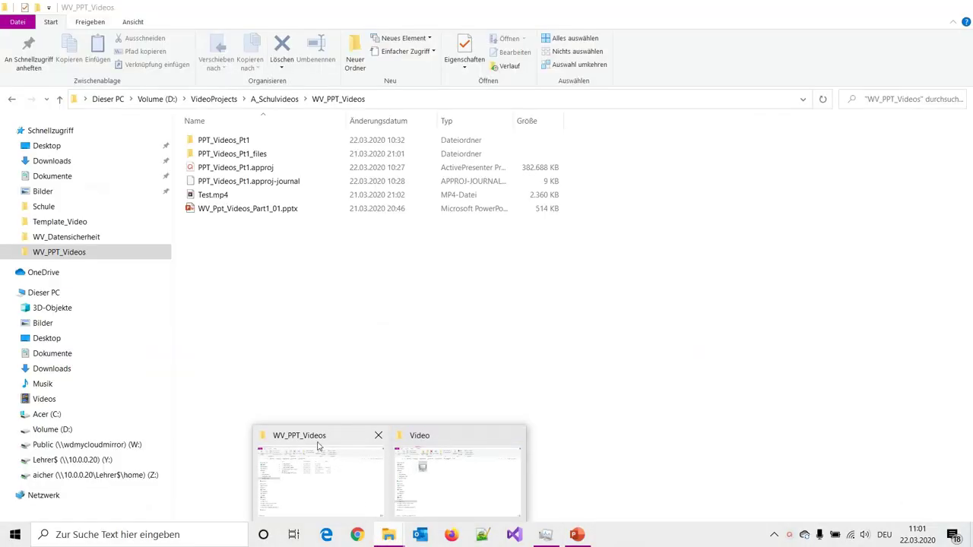
{"action": "left_click", "coordinate": [320, 445]}
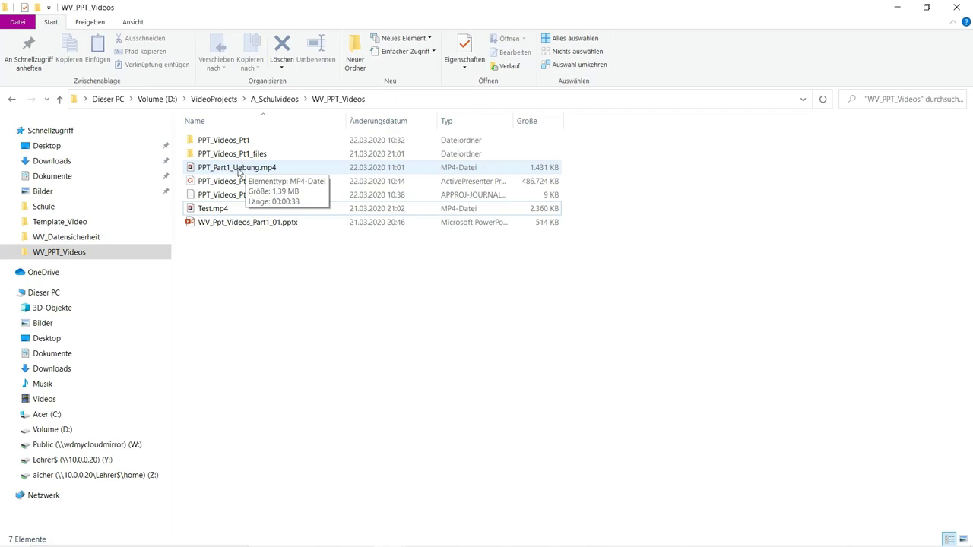
{"action": "double_click", "coordinate": [237, 171]}
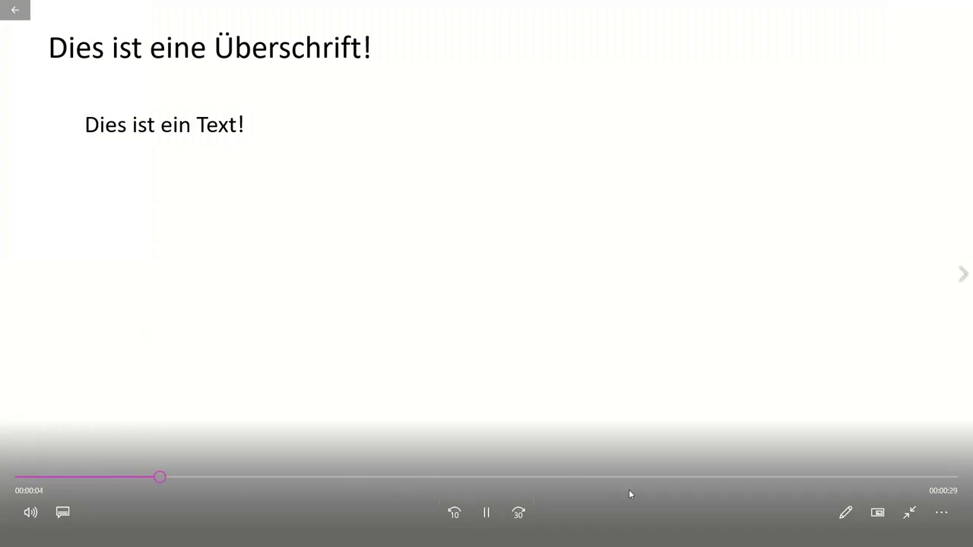
{"action": "left_click", "coordinate": [486, 513]}
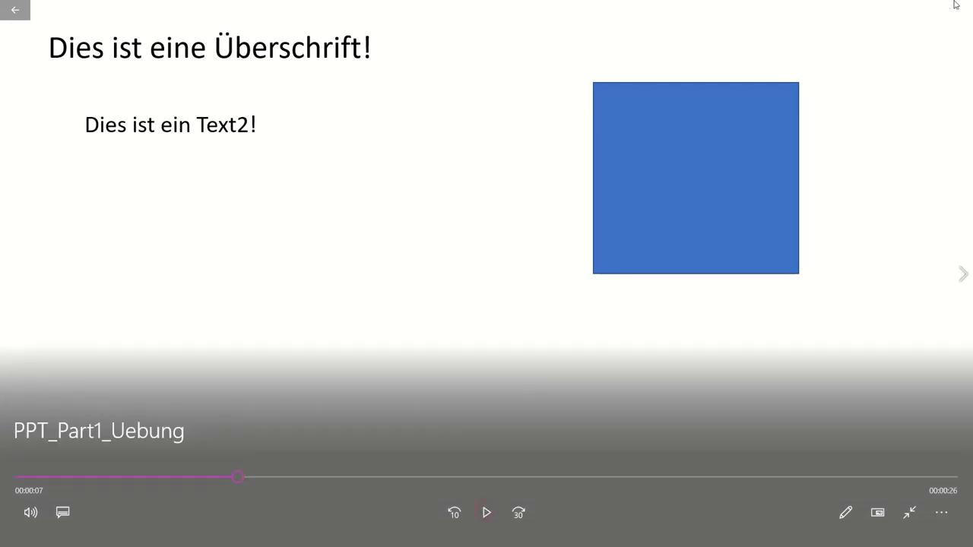
{"action": "left_click", "coordinate": [910, 517]}
{"action": "left_click", "coordinate": [953, 10]}
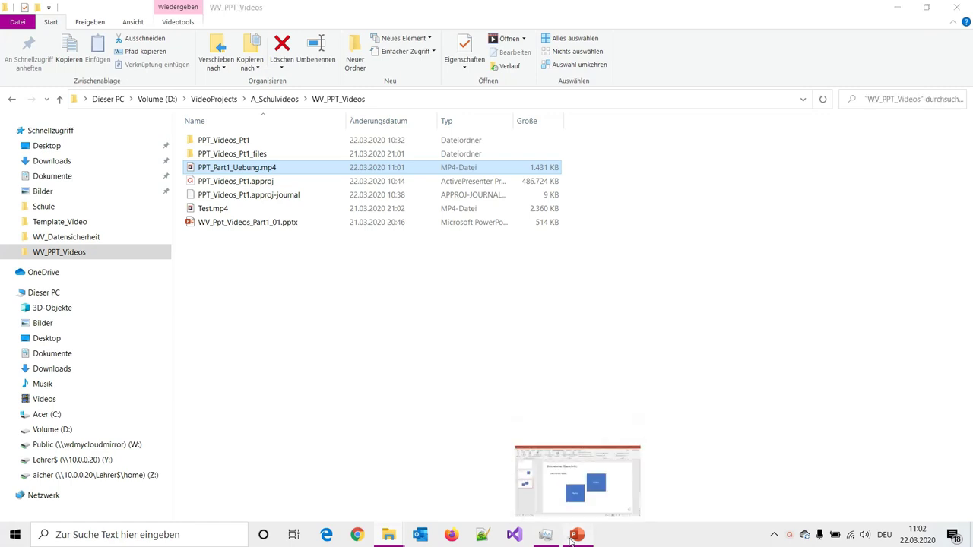
Step: Return to PowerPoint, check slide size without changes, and show slide 3's fade transition timing
{"action": "left_click", "coordinate": [577, 534]}
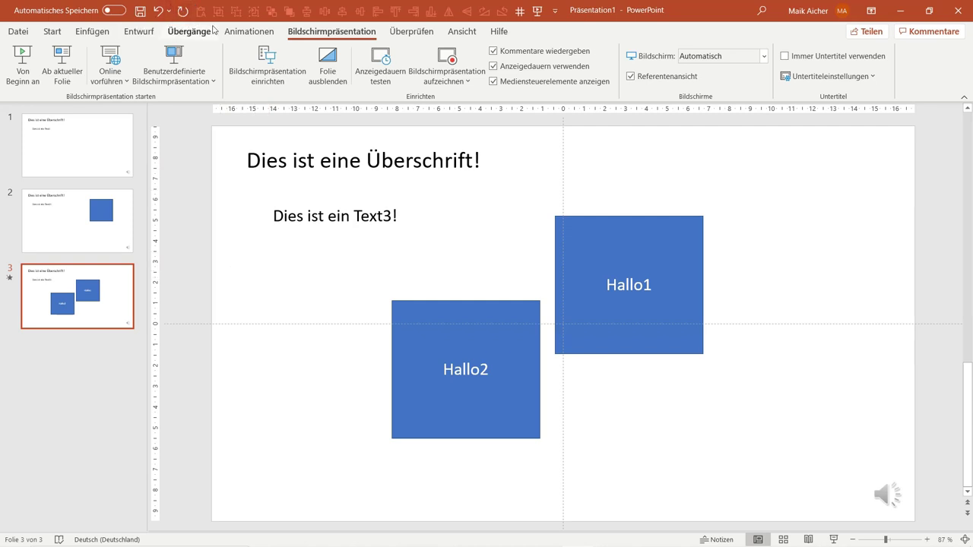
{"action": "left_click", "coordinate": [139, 31]}
{"action": "left_click", "coordinate": [778, 65]}
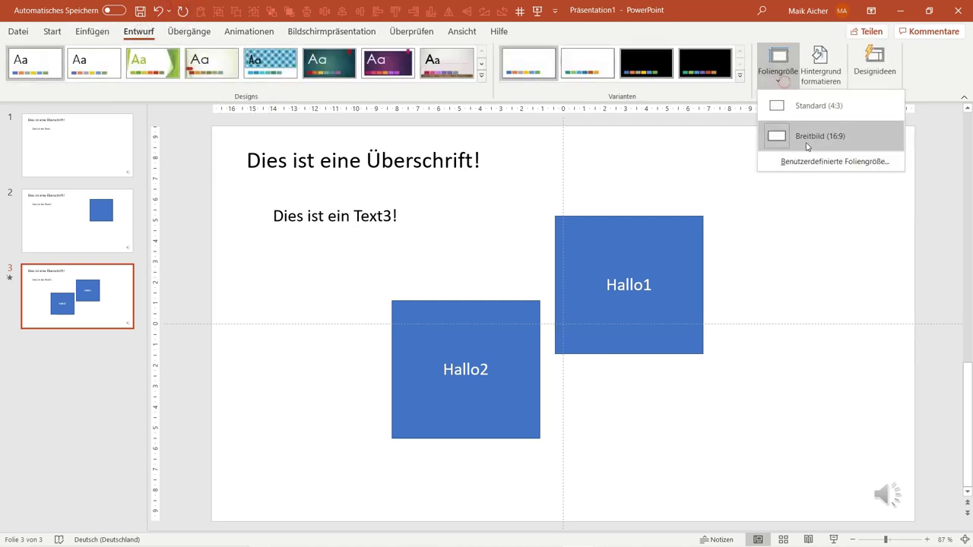
{"action": "left_click", "coordinate": [839, 231]}
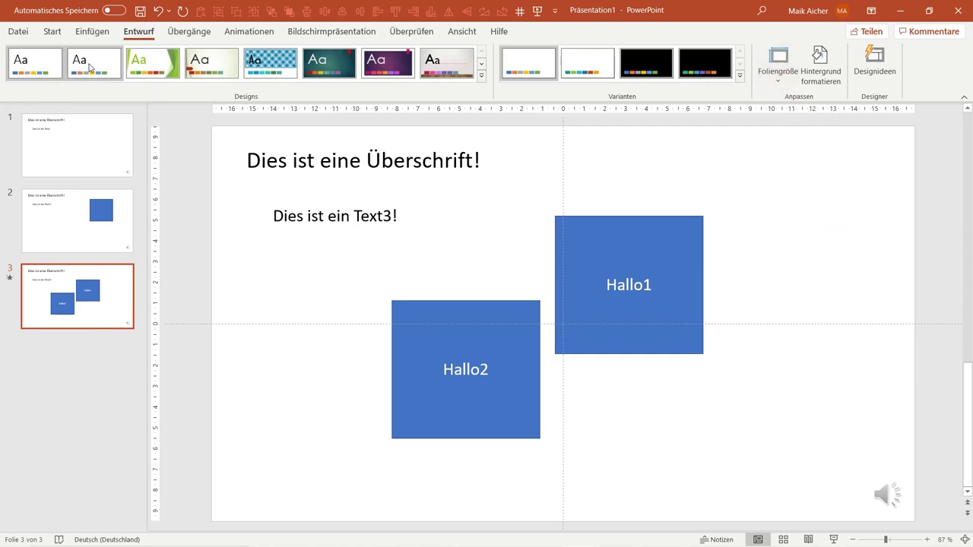
{"action": "left_click", "coordinate": [166, 32]}
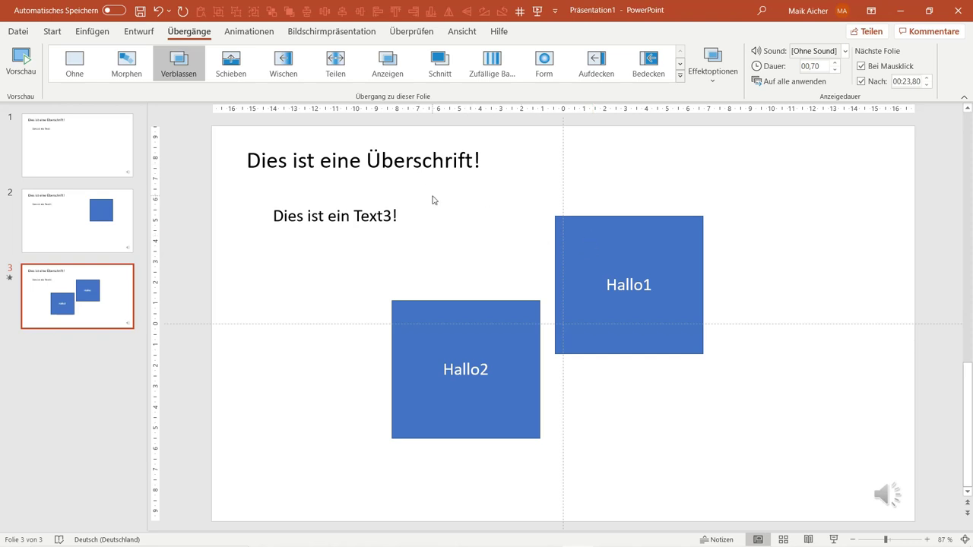
{"action": "left_click", "coordinate": [49, 34]}
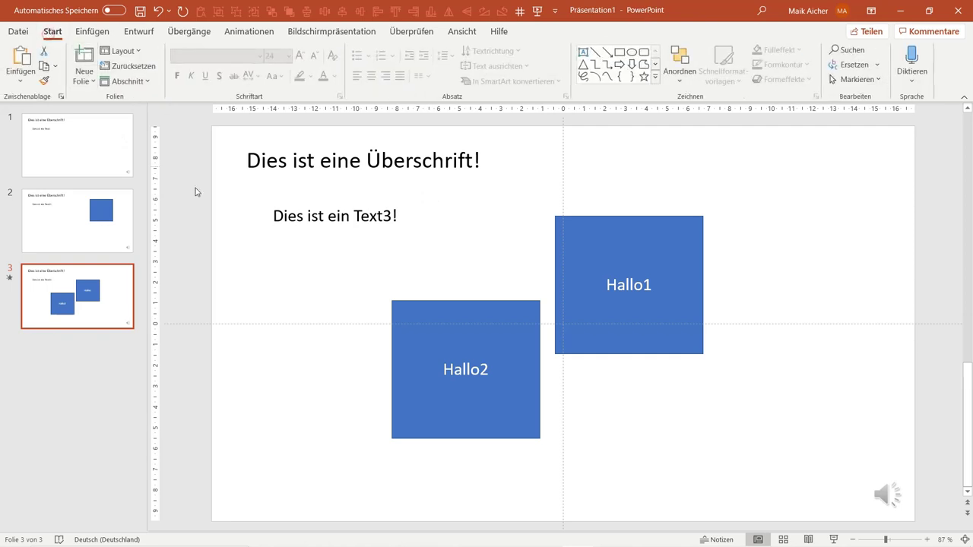
{"action": "left_click", "coordinate": [278, 164]}
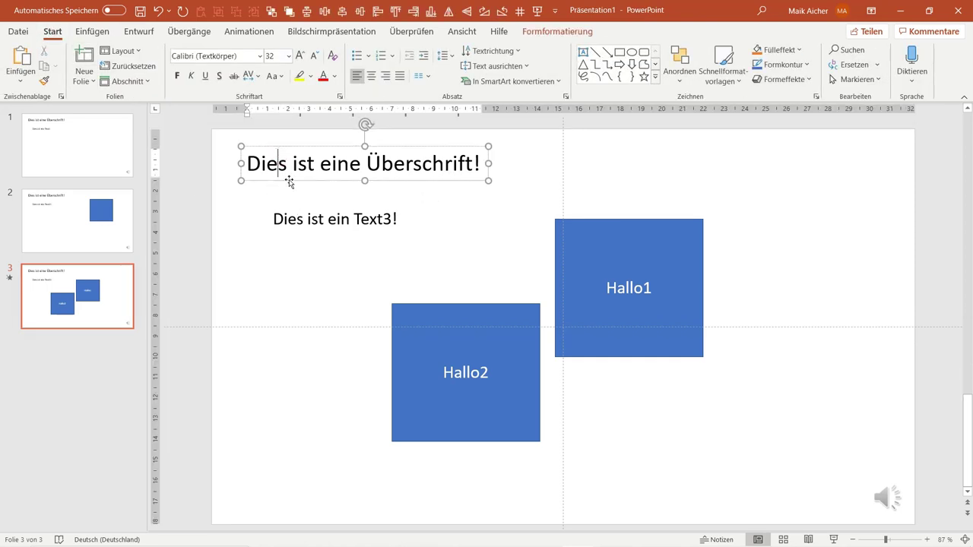
{"action": "left_click", "coordinate": [289, 180]}
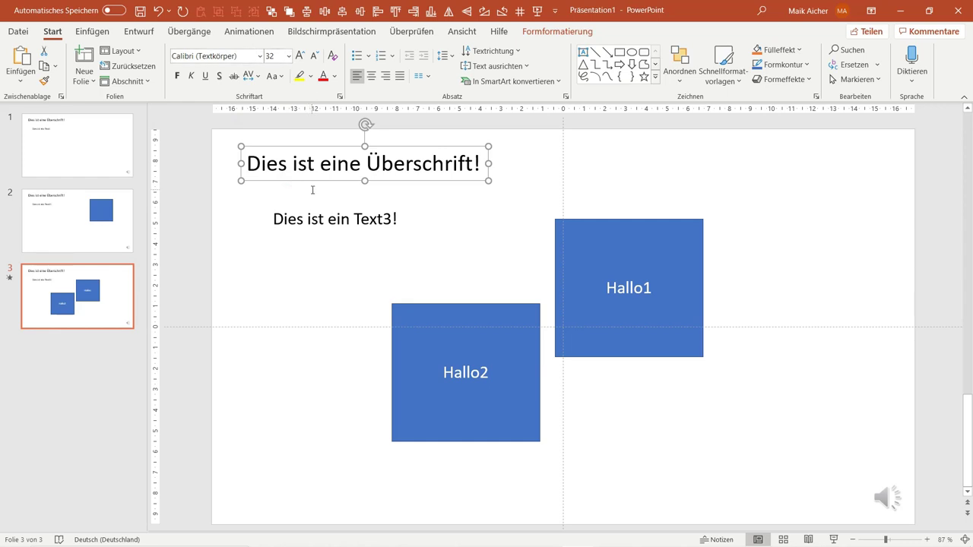
{"action": "left_click", "coordinate": [318, 230]}
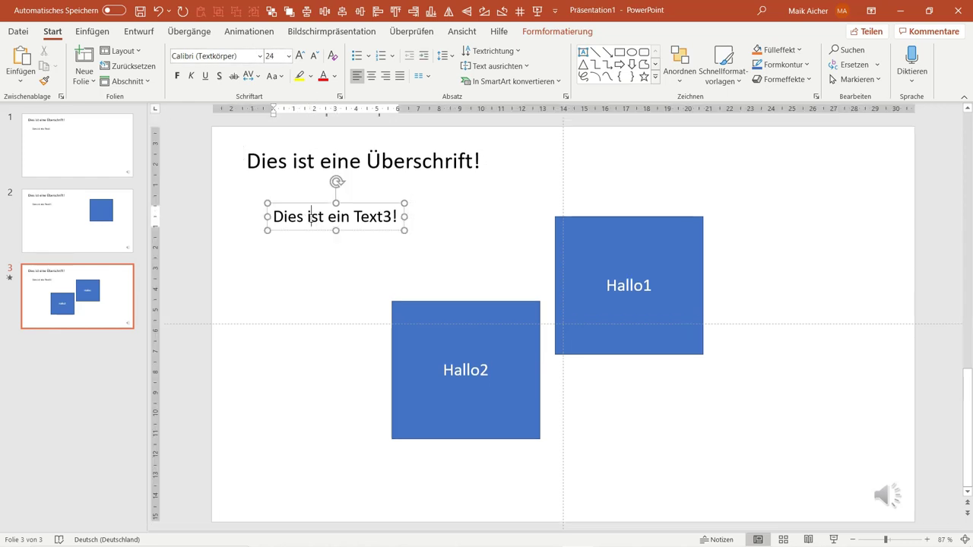
{"action": "left_click", "coordinate": [306, 266]}
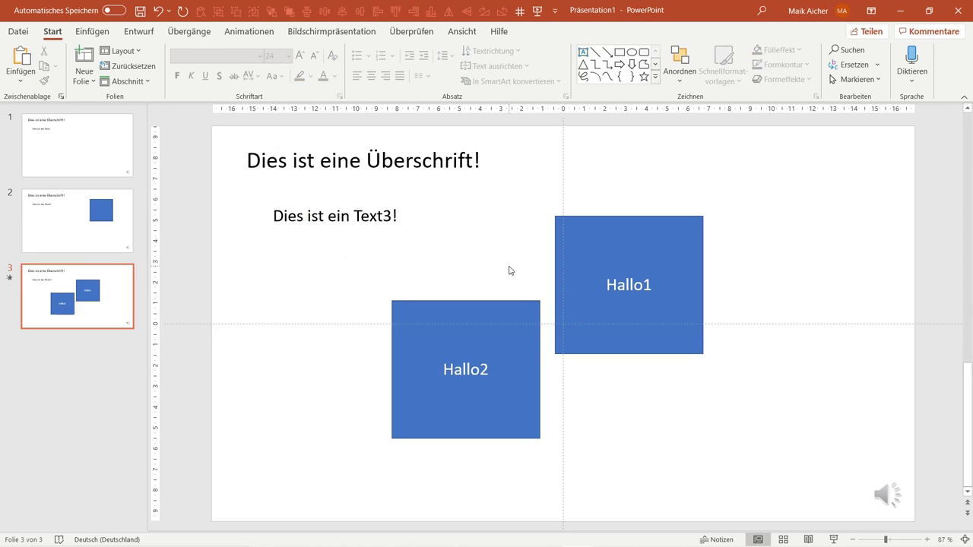
{"action": "left_click", "coordinate": [249, 31]}
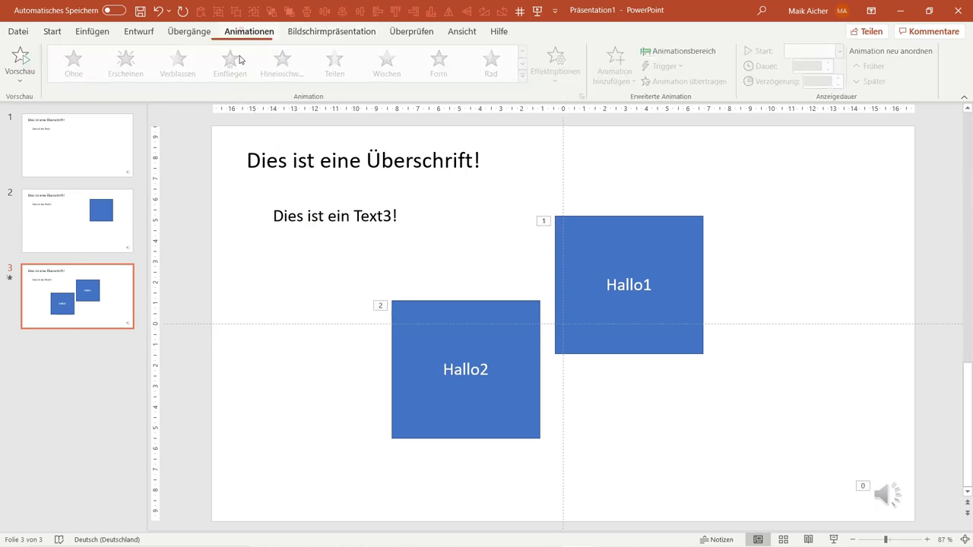
{"action": "left_click", "coordinate": [348, 275]}
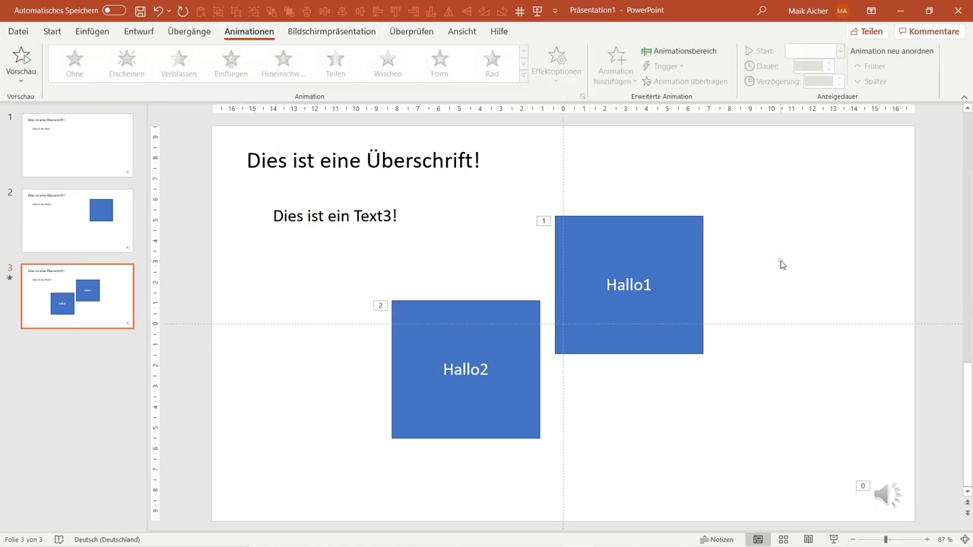
{"action": "left_click", "coordinate": [780, 261]}
{"action": "left_click", "coordinate": [188, 32]}
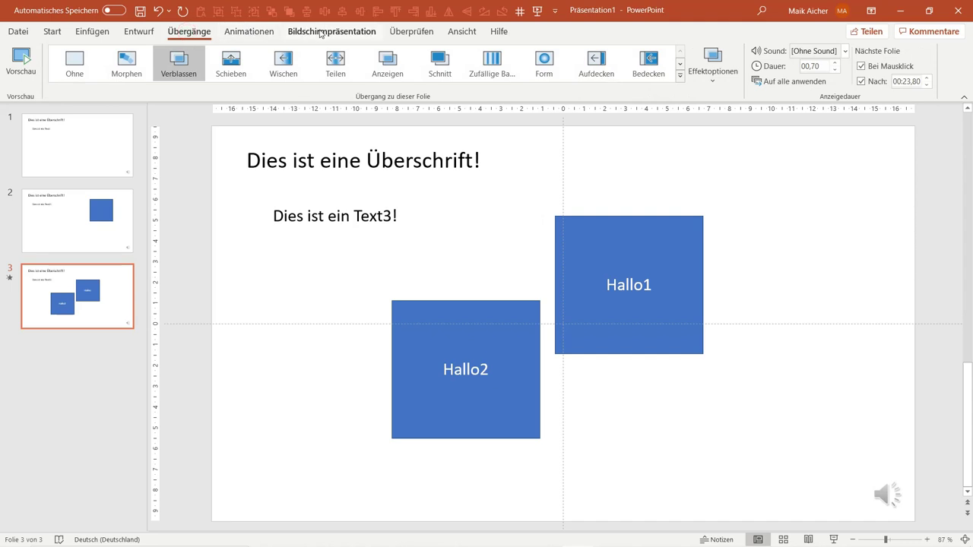
{"action": "left_click", "coordinate": [332, 31]}
{"action": "left_click", "coordinate": [444, 80]}
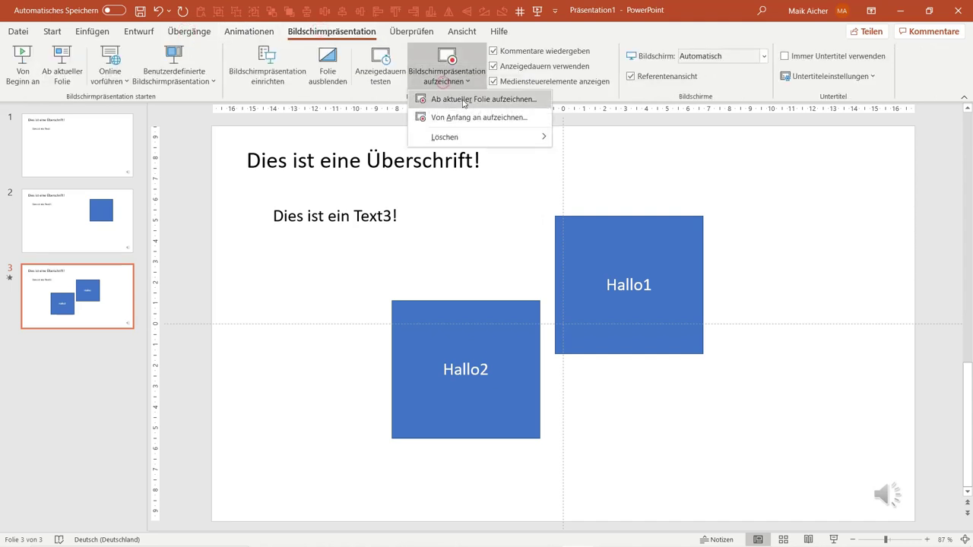
{"action": "mouse_move", "coordinate": [464, 137]}
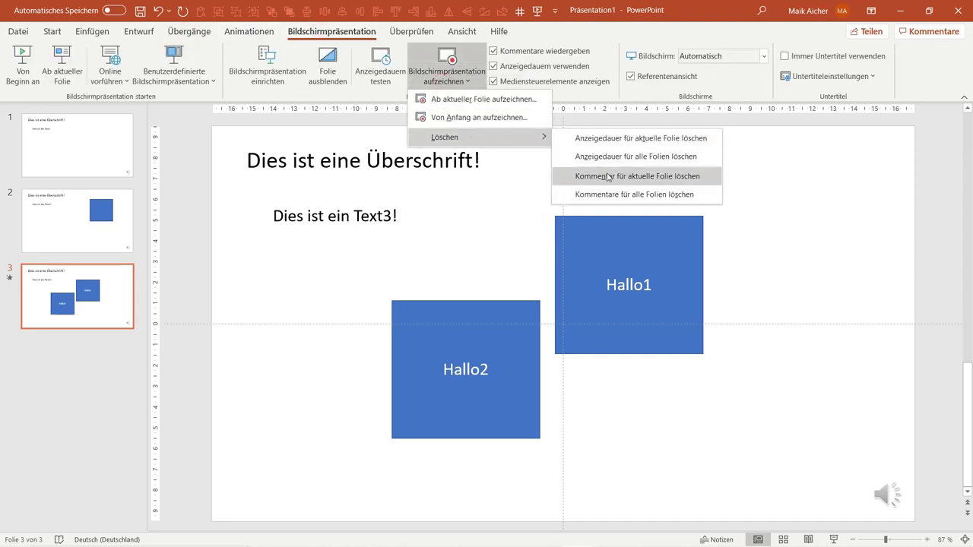
{"action": "left_click", "coordinate": [315, 290]}
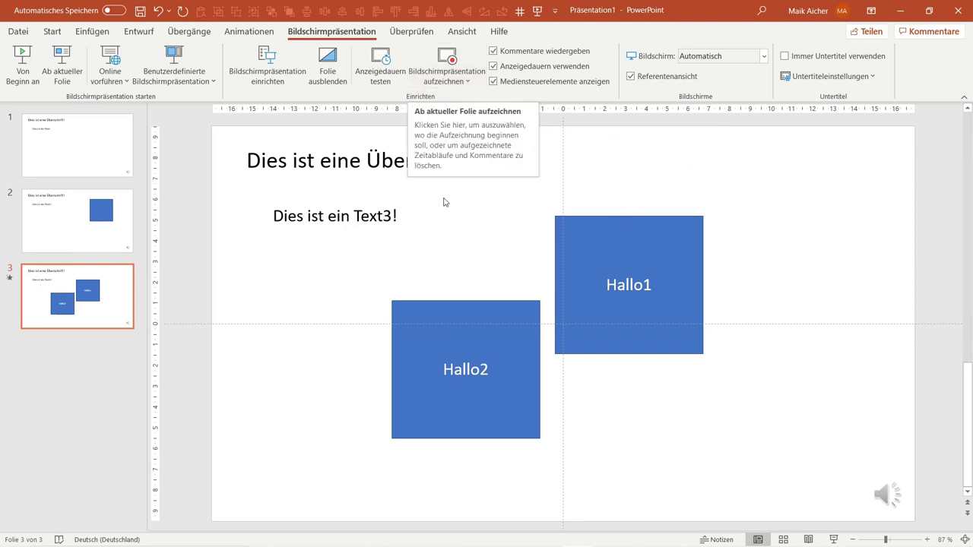
{"action": "left_click", "coordinate": [727, 186]}
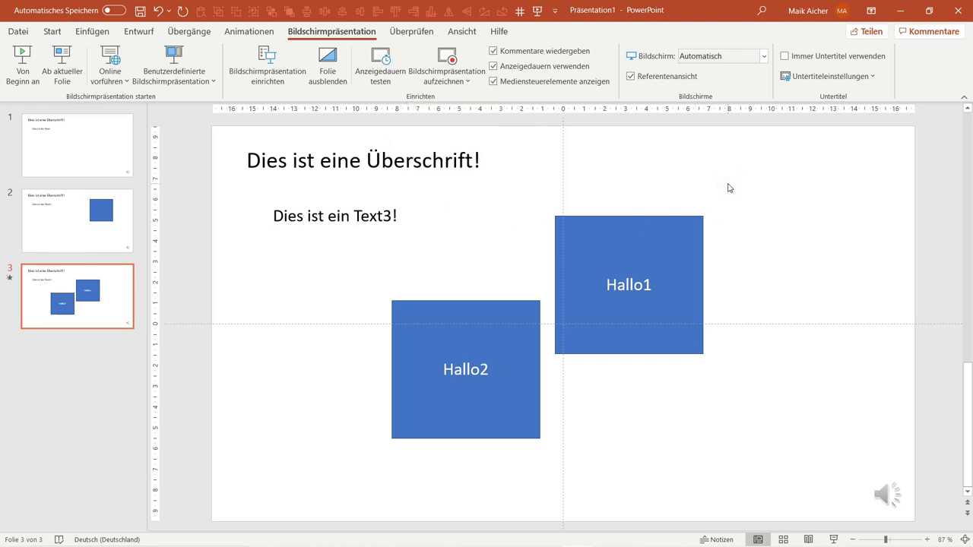